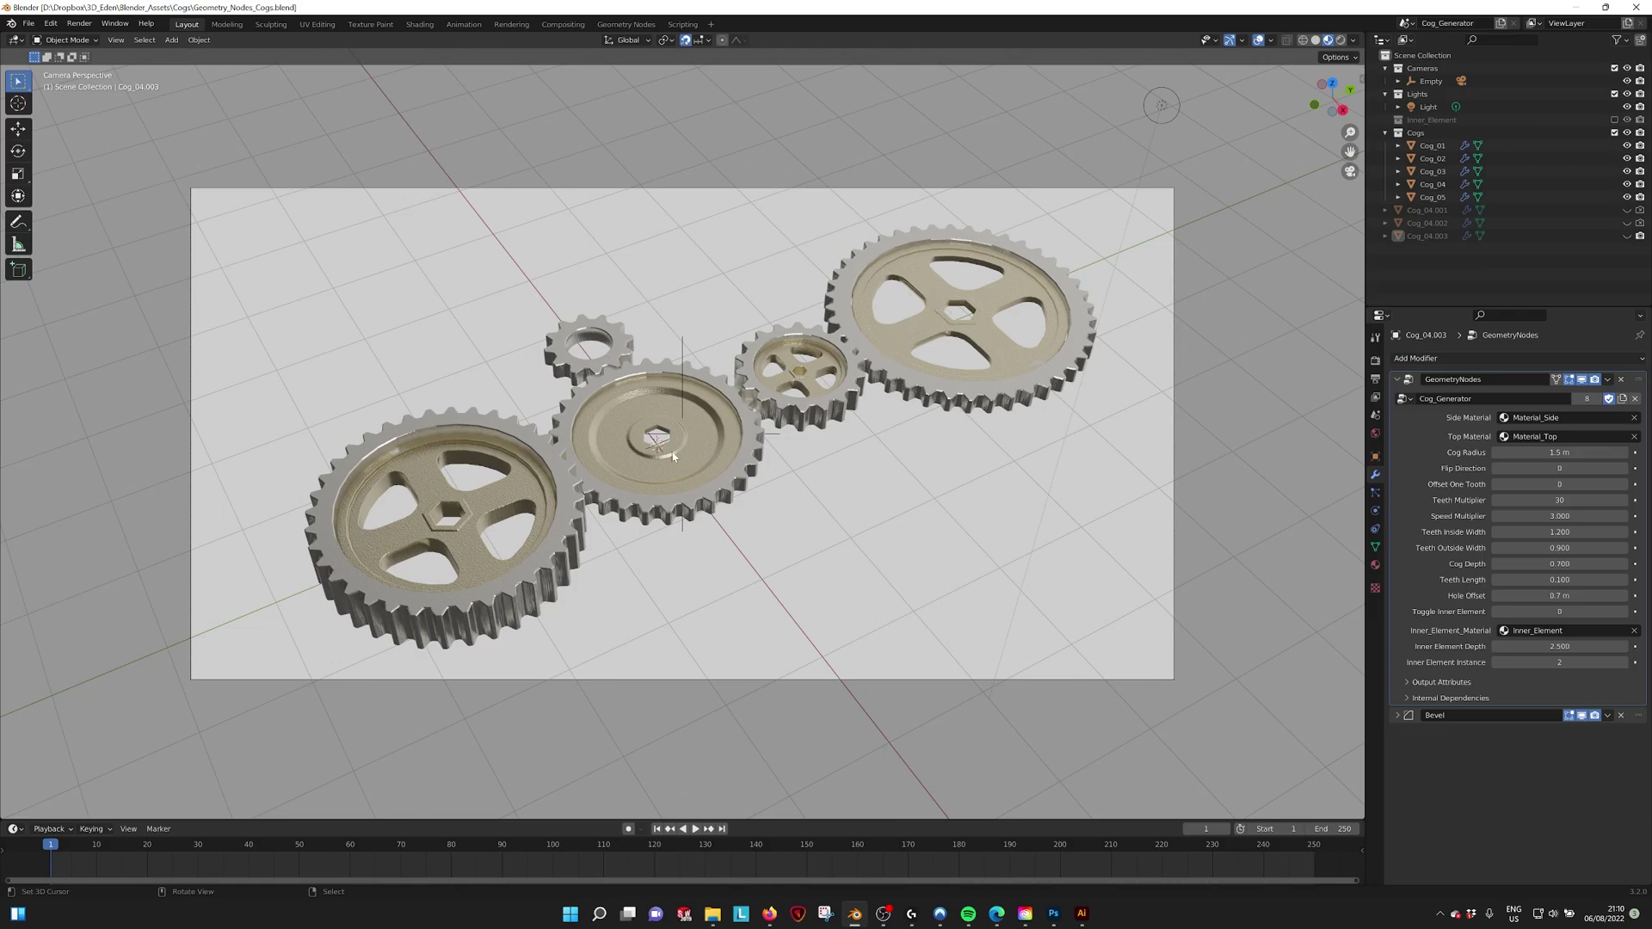
Step: Switch the viewport to solid shading outside the camera view, exclude the Cogs collection and show the Cog_04.003 object
click(1315, 40)
key(KP_0)
click(1614, 133)
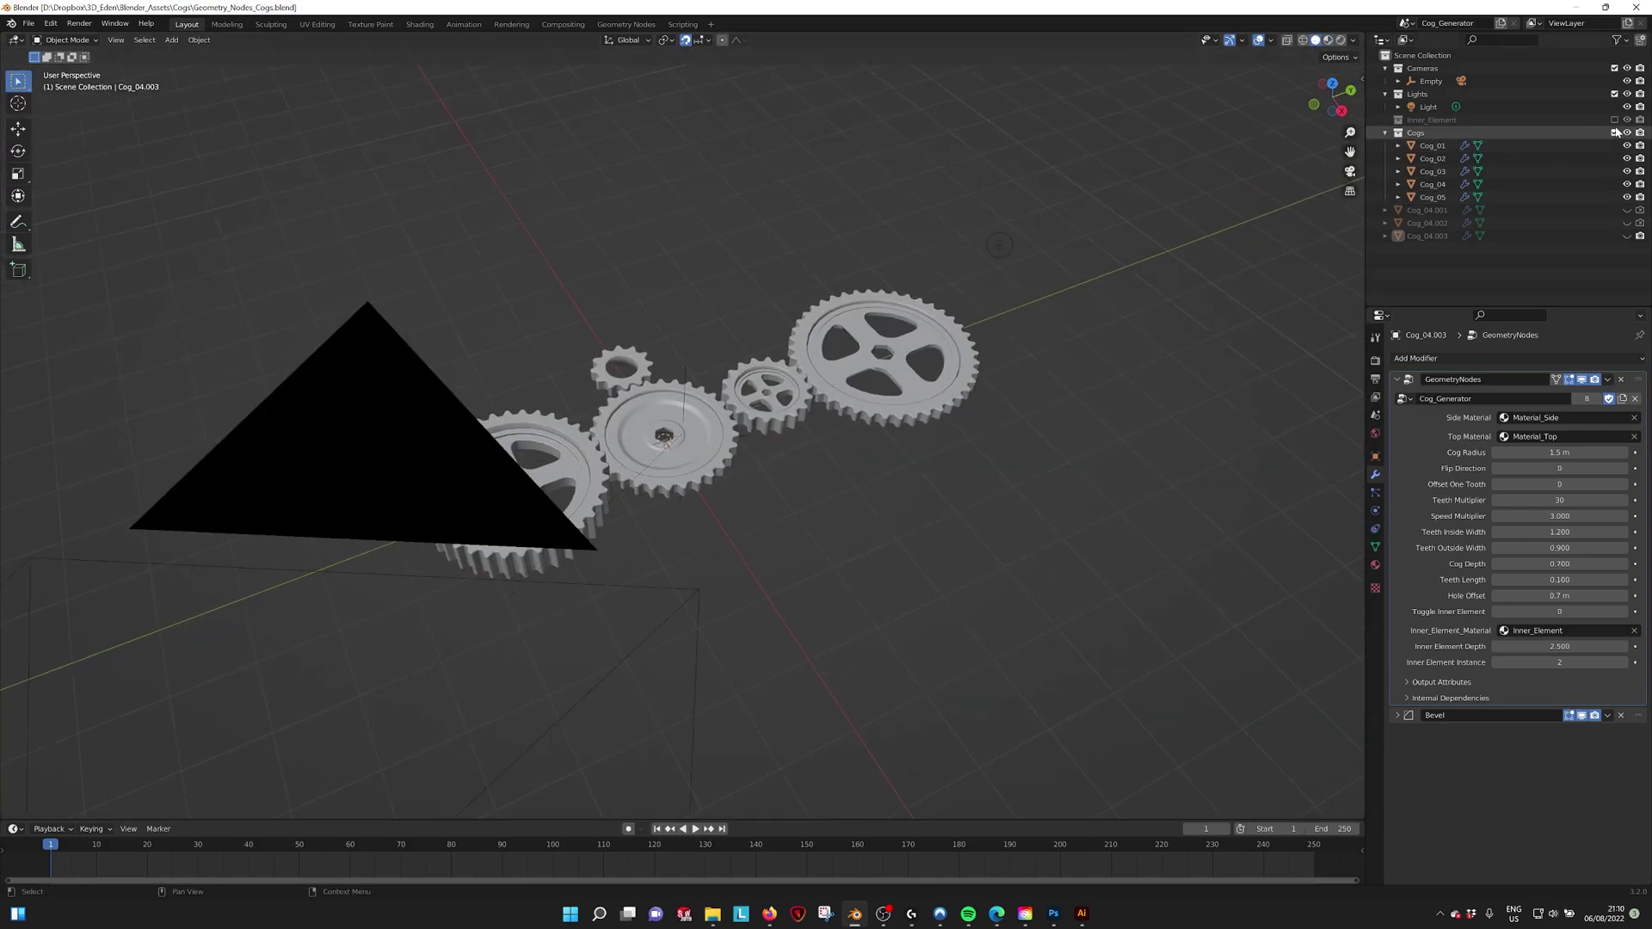
click(1625, 171)
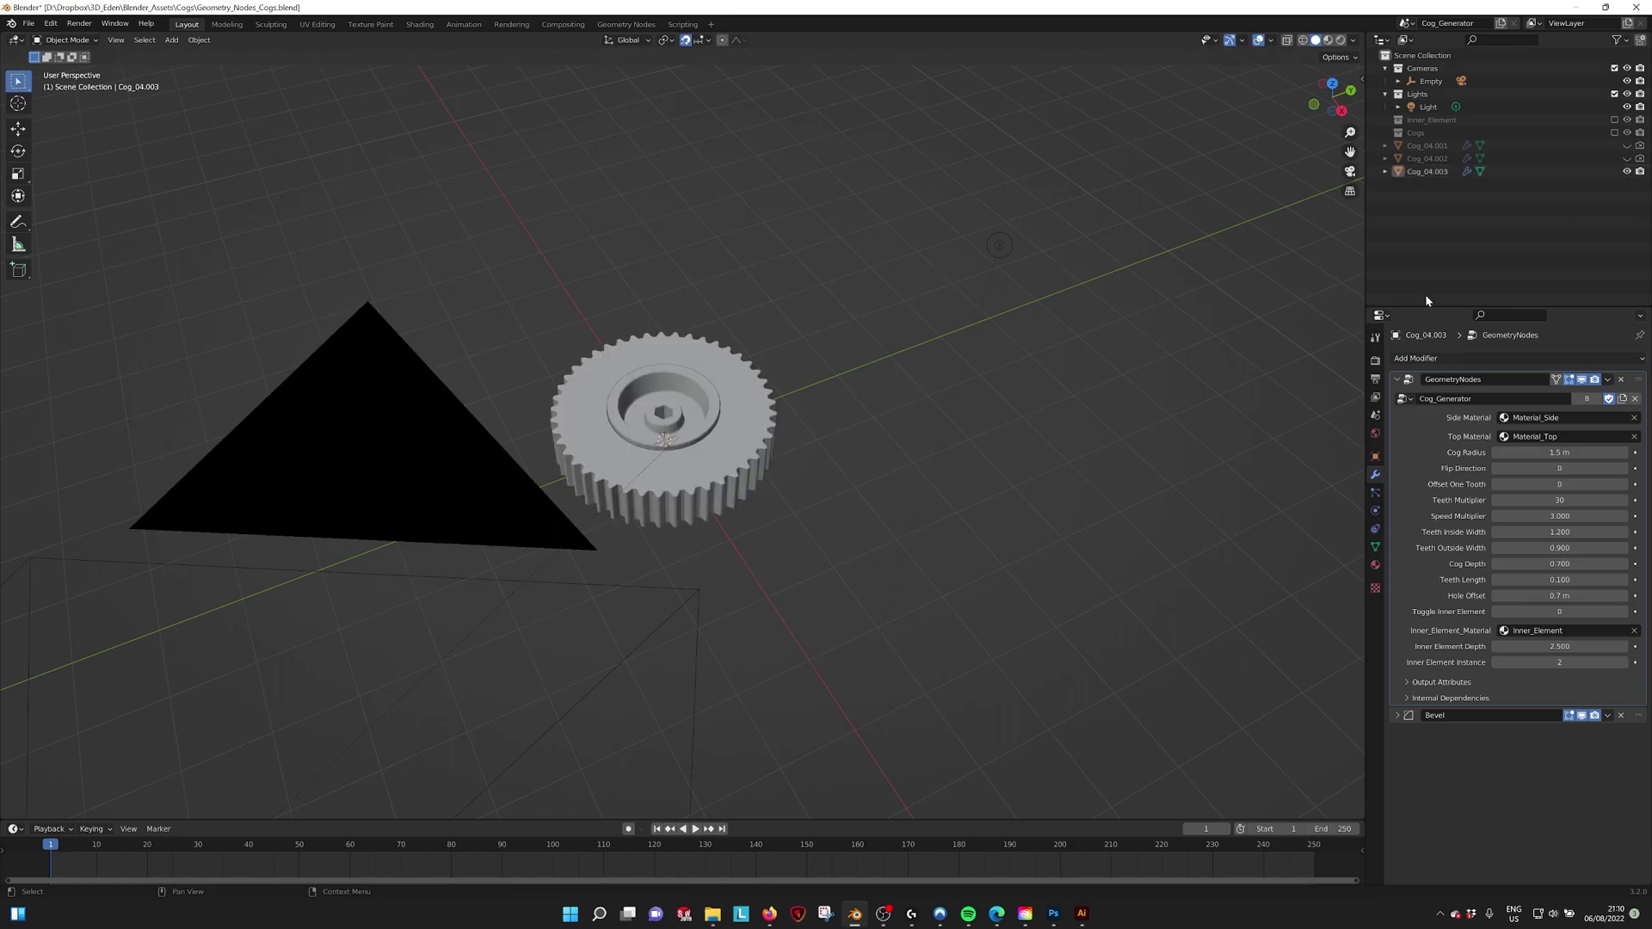
Step: Set the visible cog's Cog Radius to 0.5 m and its Hole Offset to 0.842 m
click(727, 474)
scroll(771, 457, up, 4)
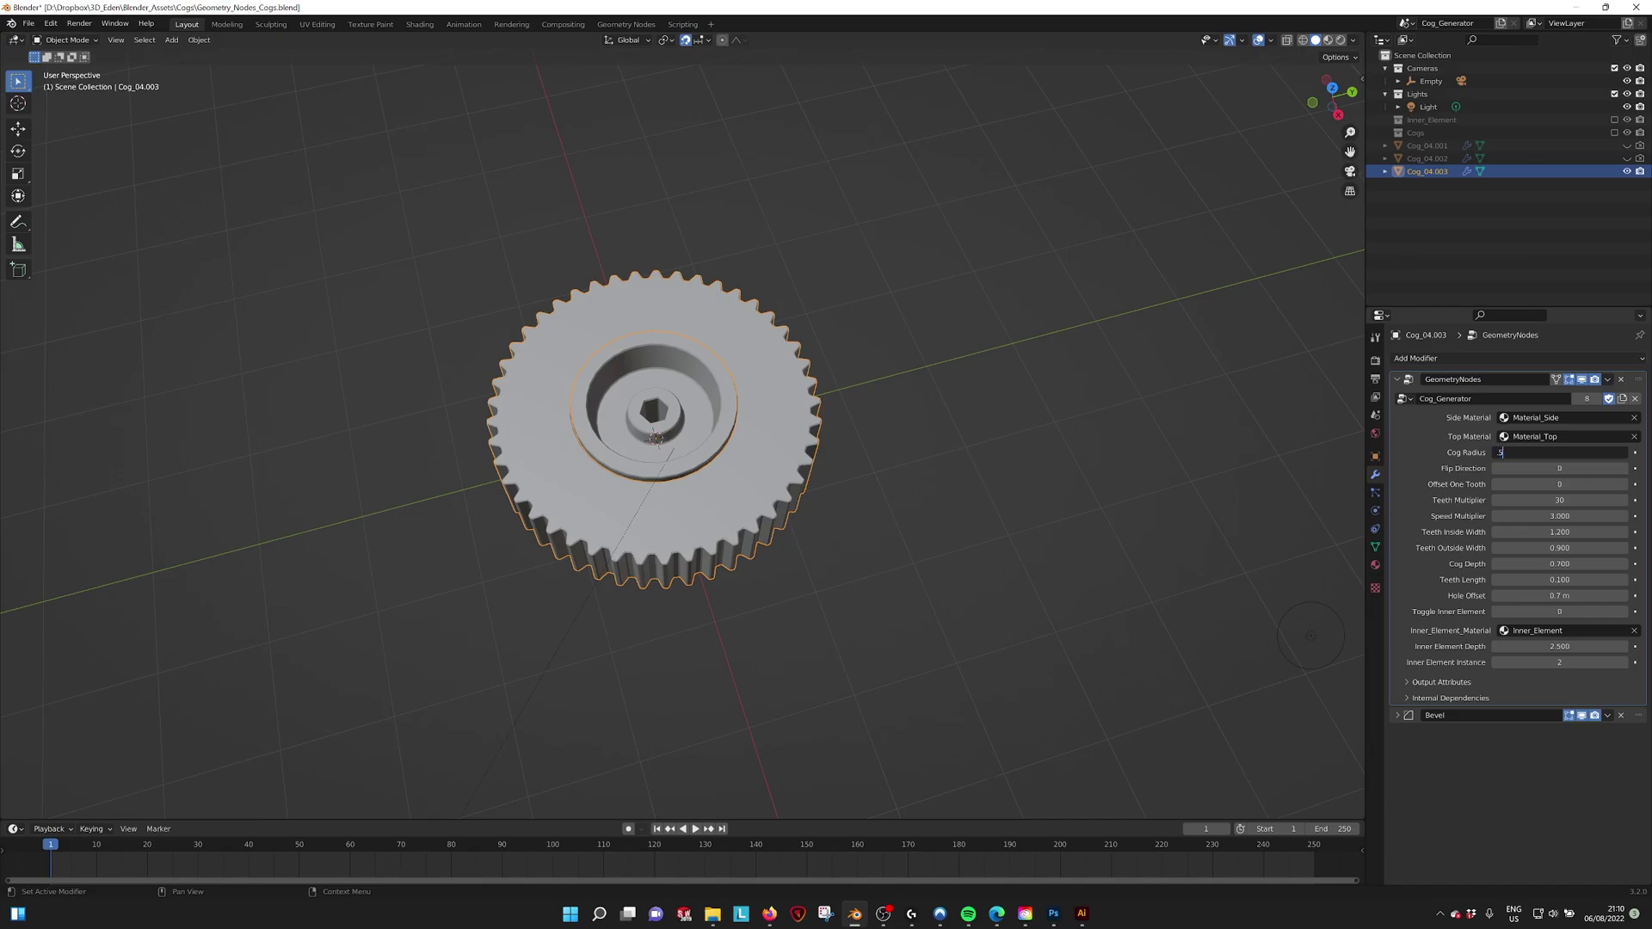
key(Return)
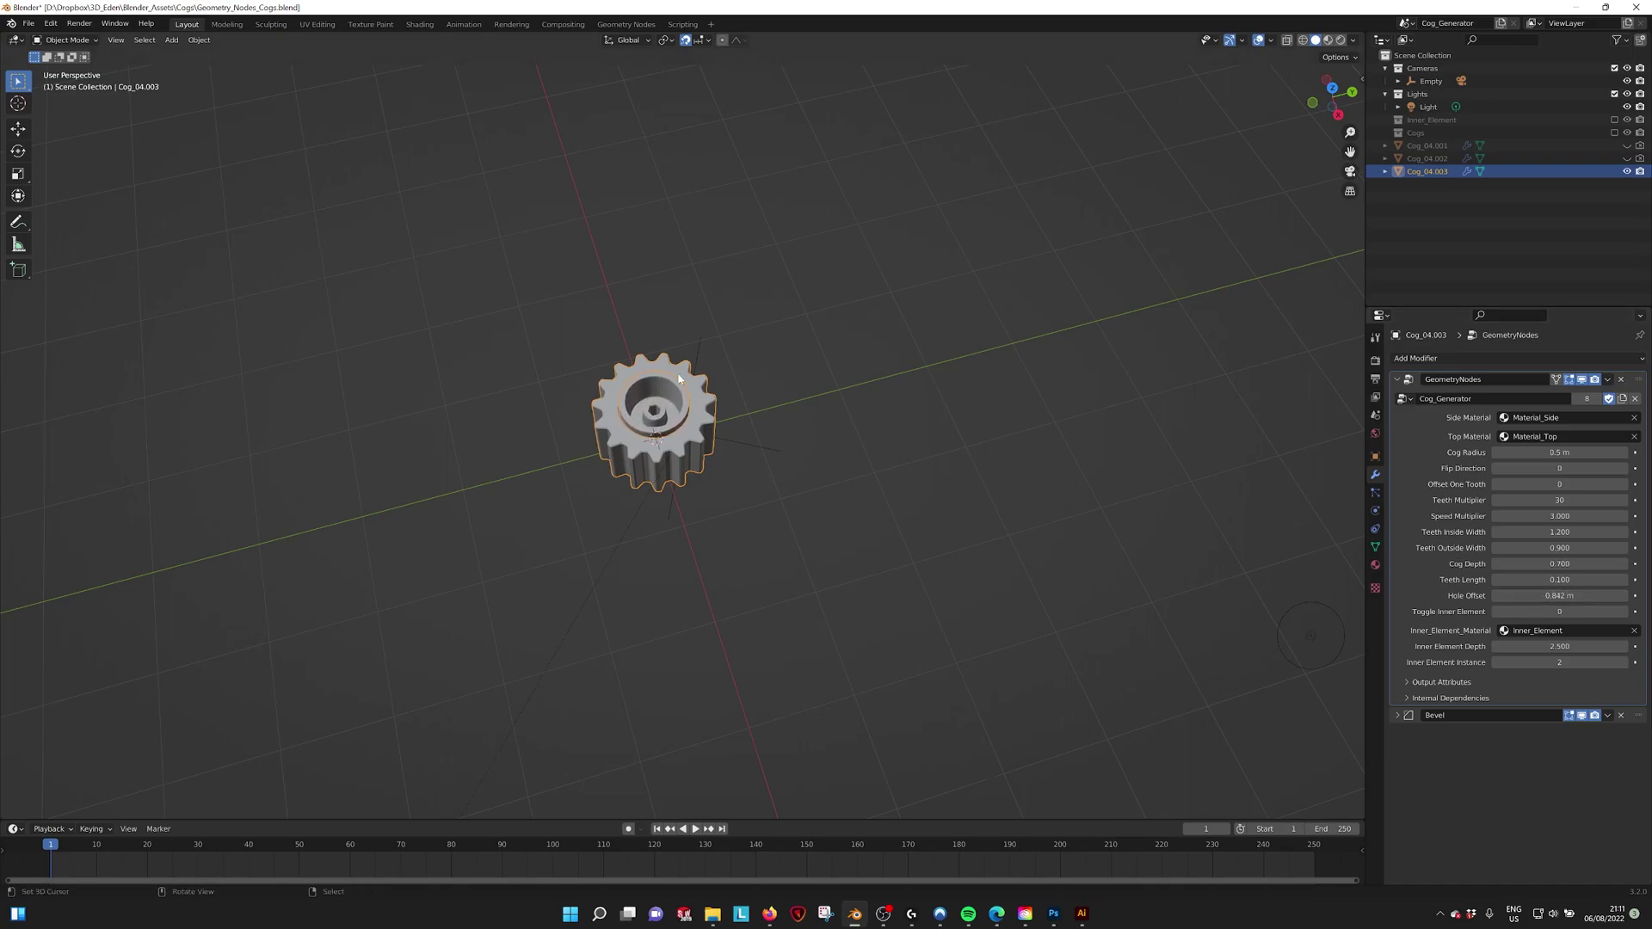
Step: Duplicate the cog in top view and place the copy about 1.1 m along the Y axis, touching the original
alt+middle_drag(685, 401, 693, 456)
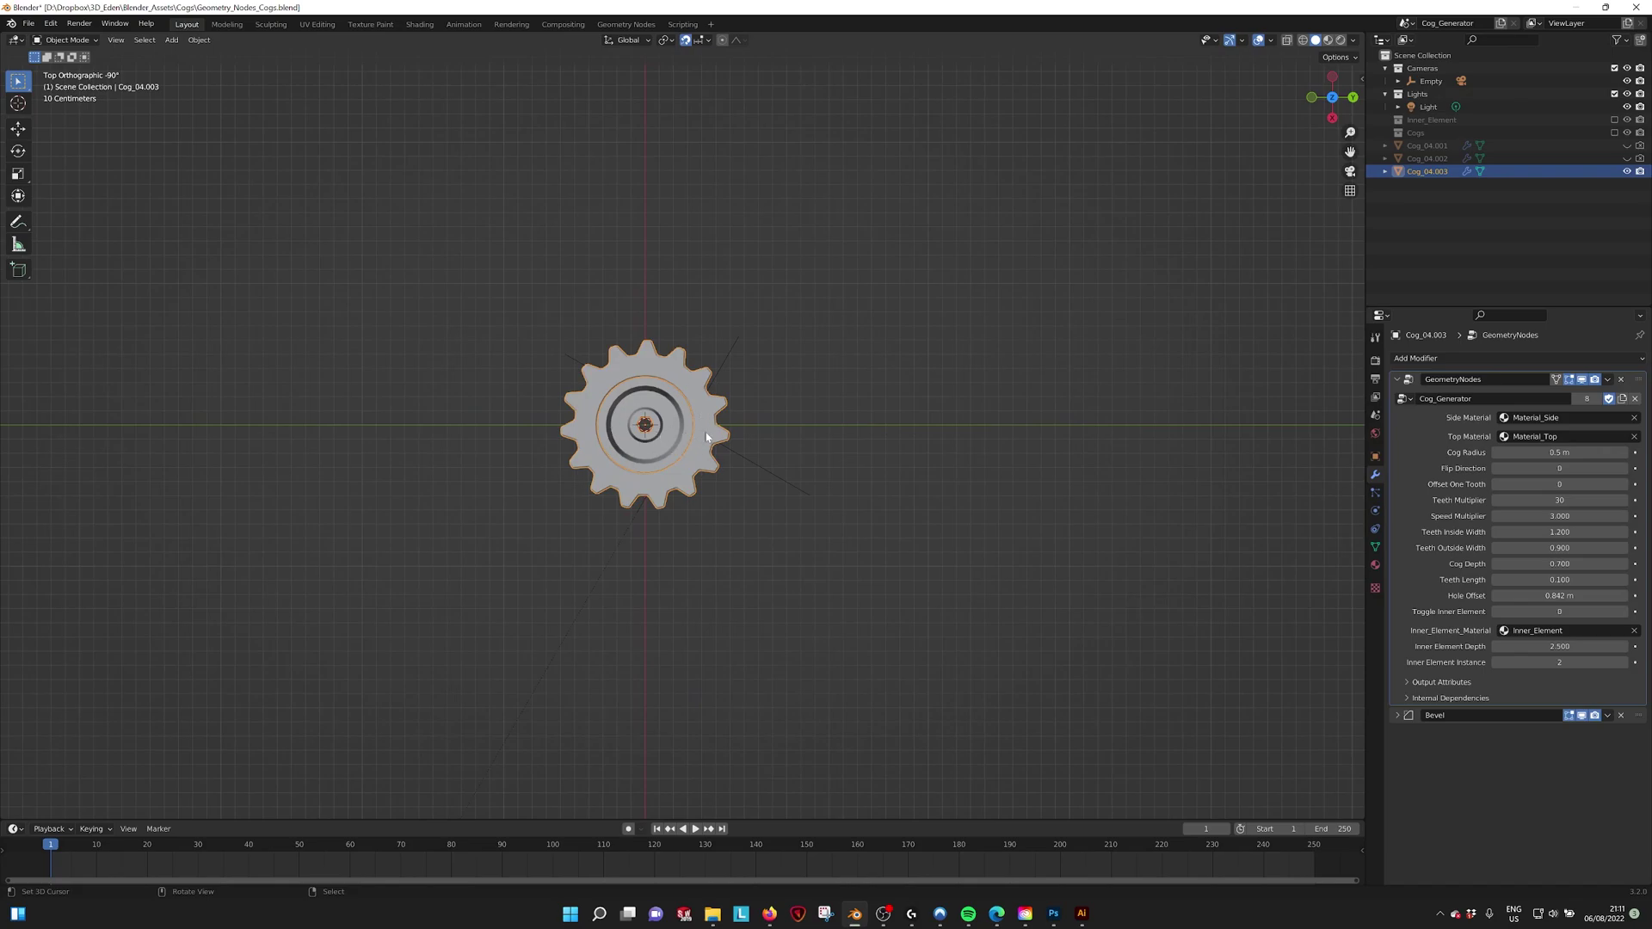
key(shift+d)
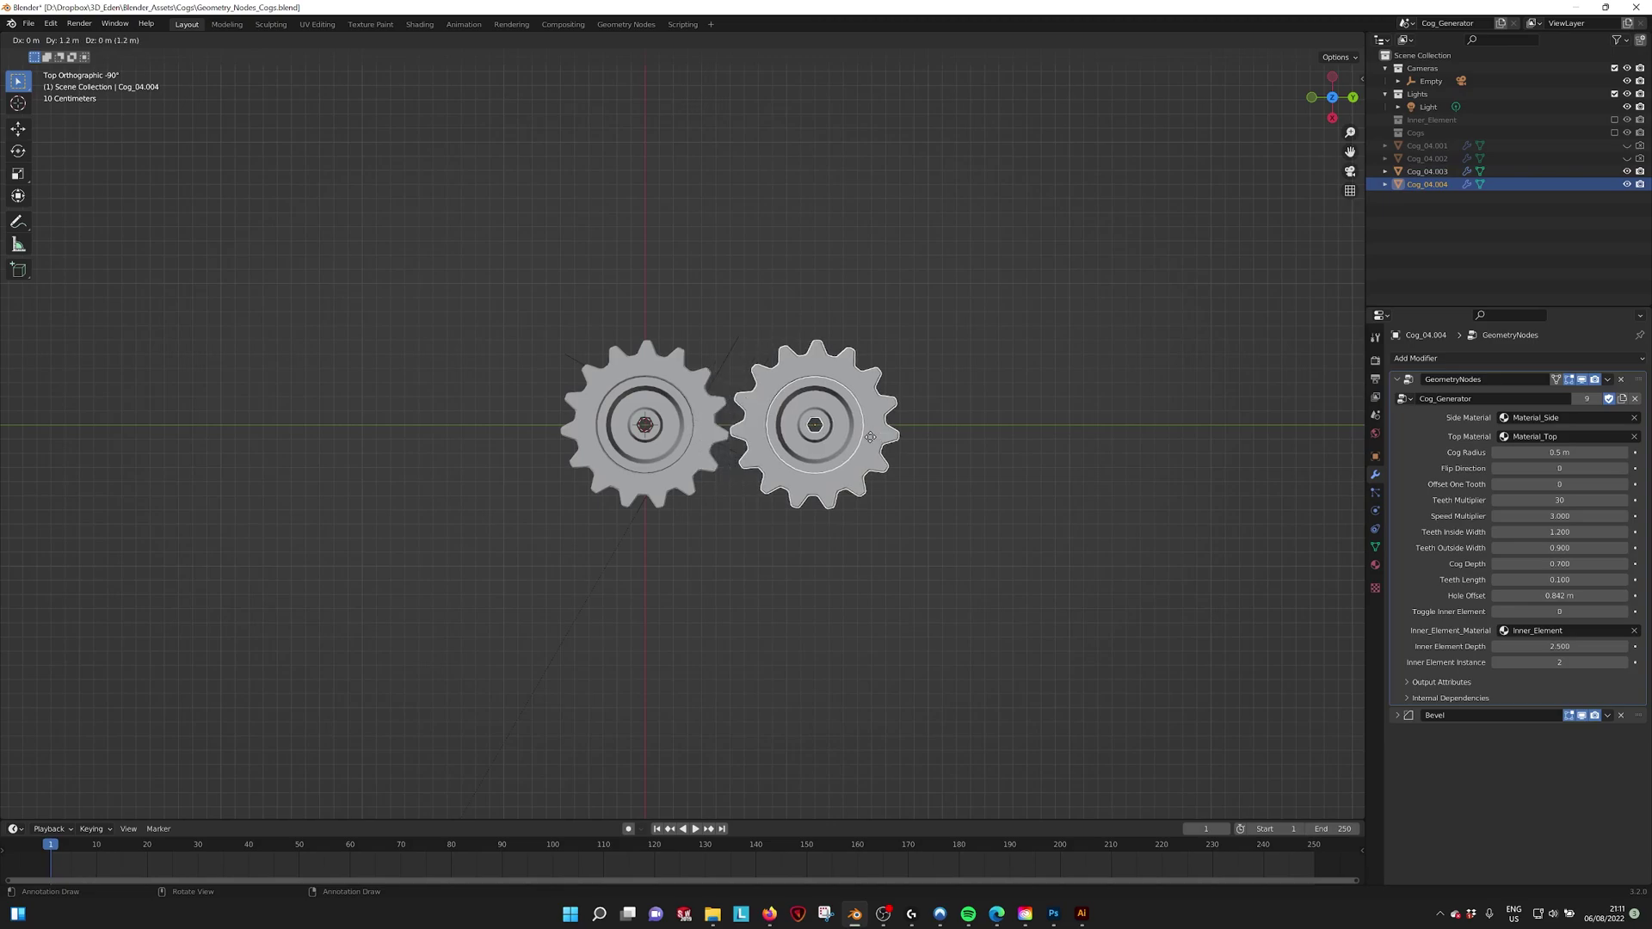
click(866, 442)
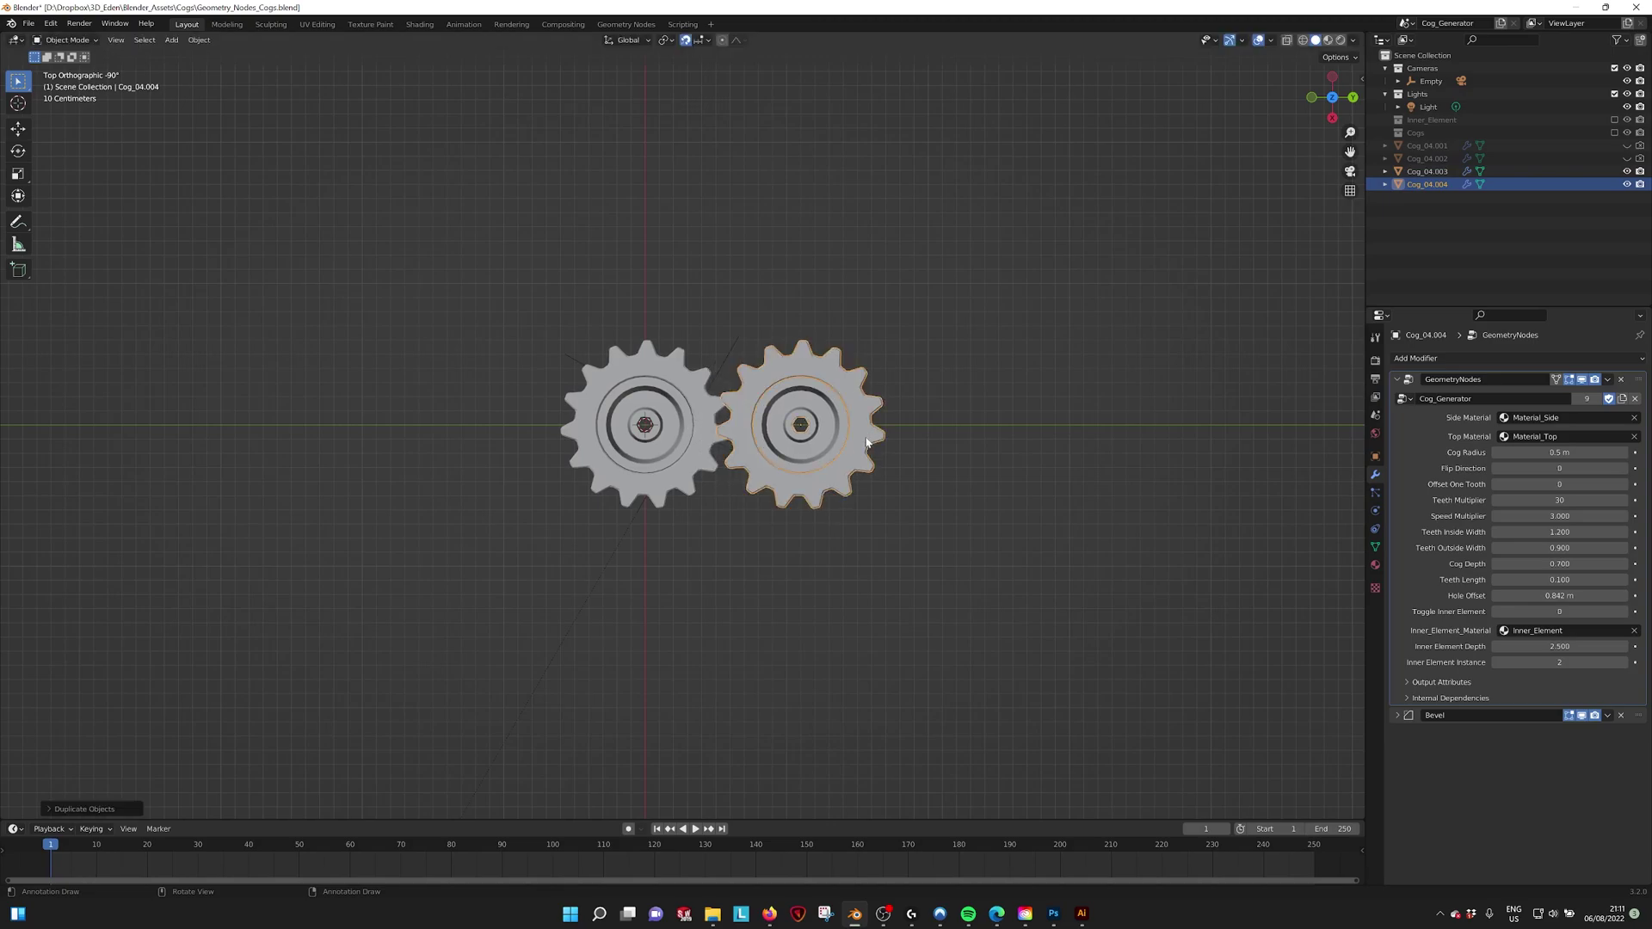
Step: Set the duplicated cog's Flip Direction to 1 and Offset One Tooth to 1 while the animation plays
click(1624, 469)
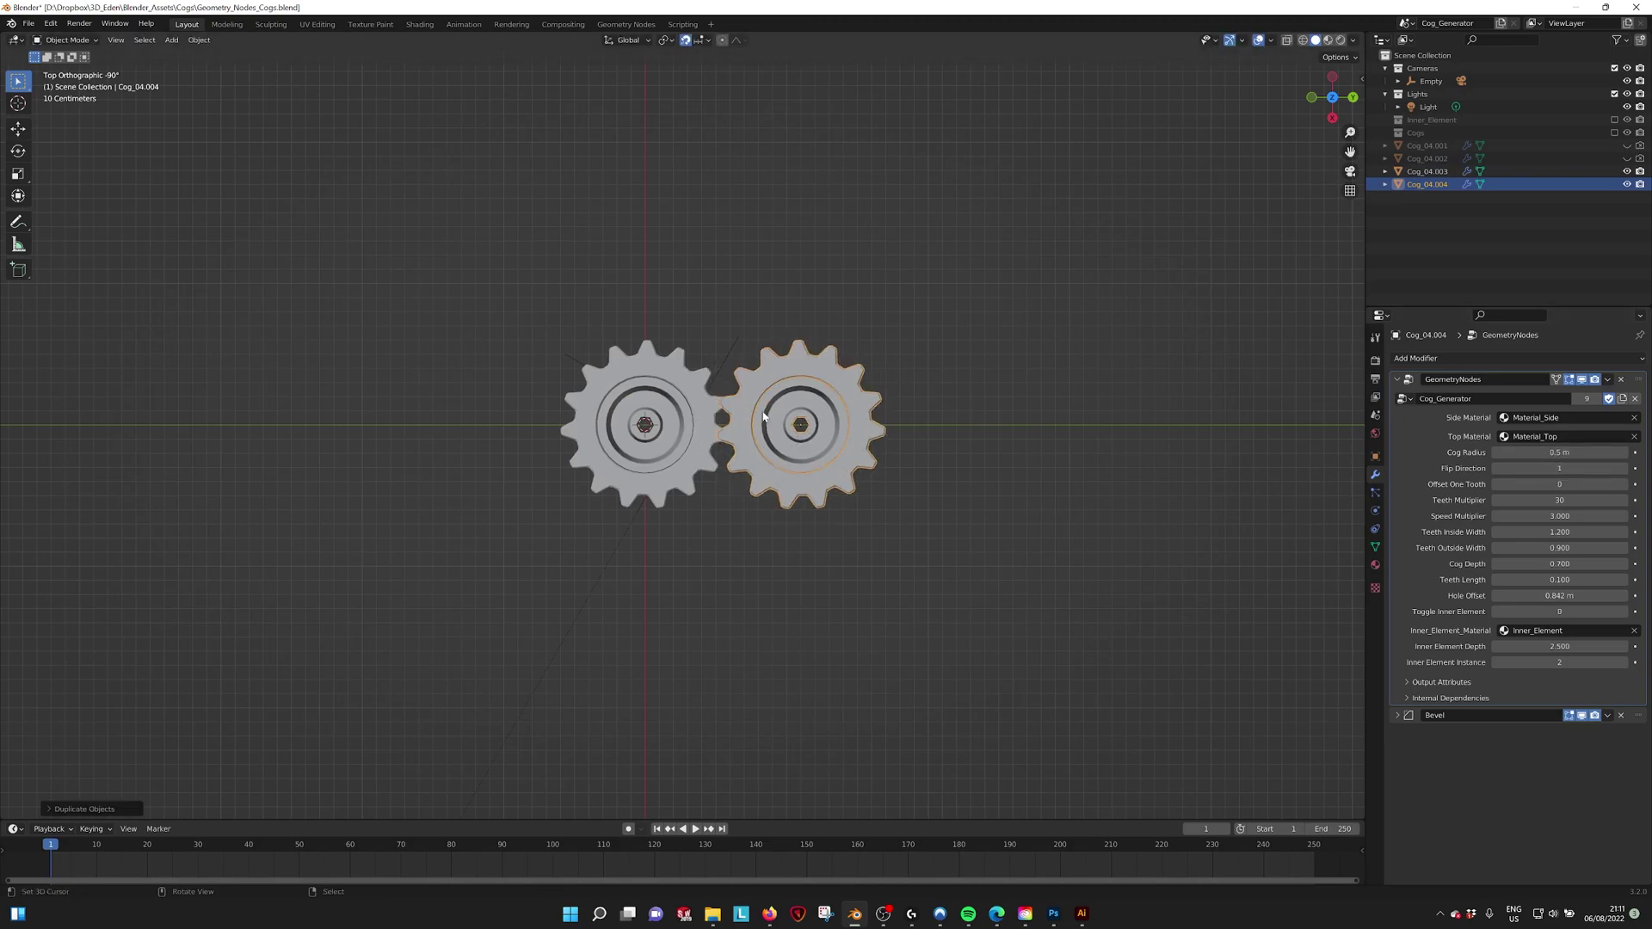
click(694, 830)
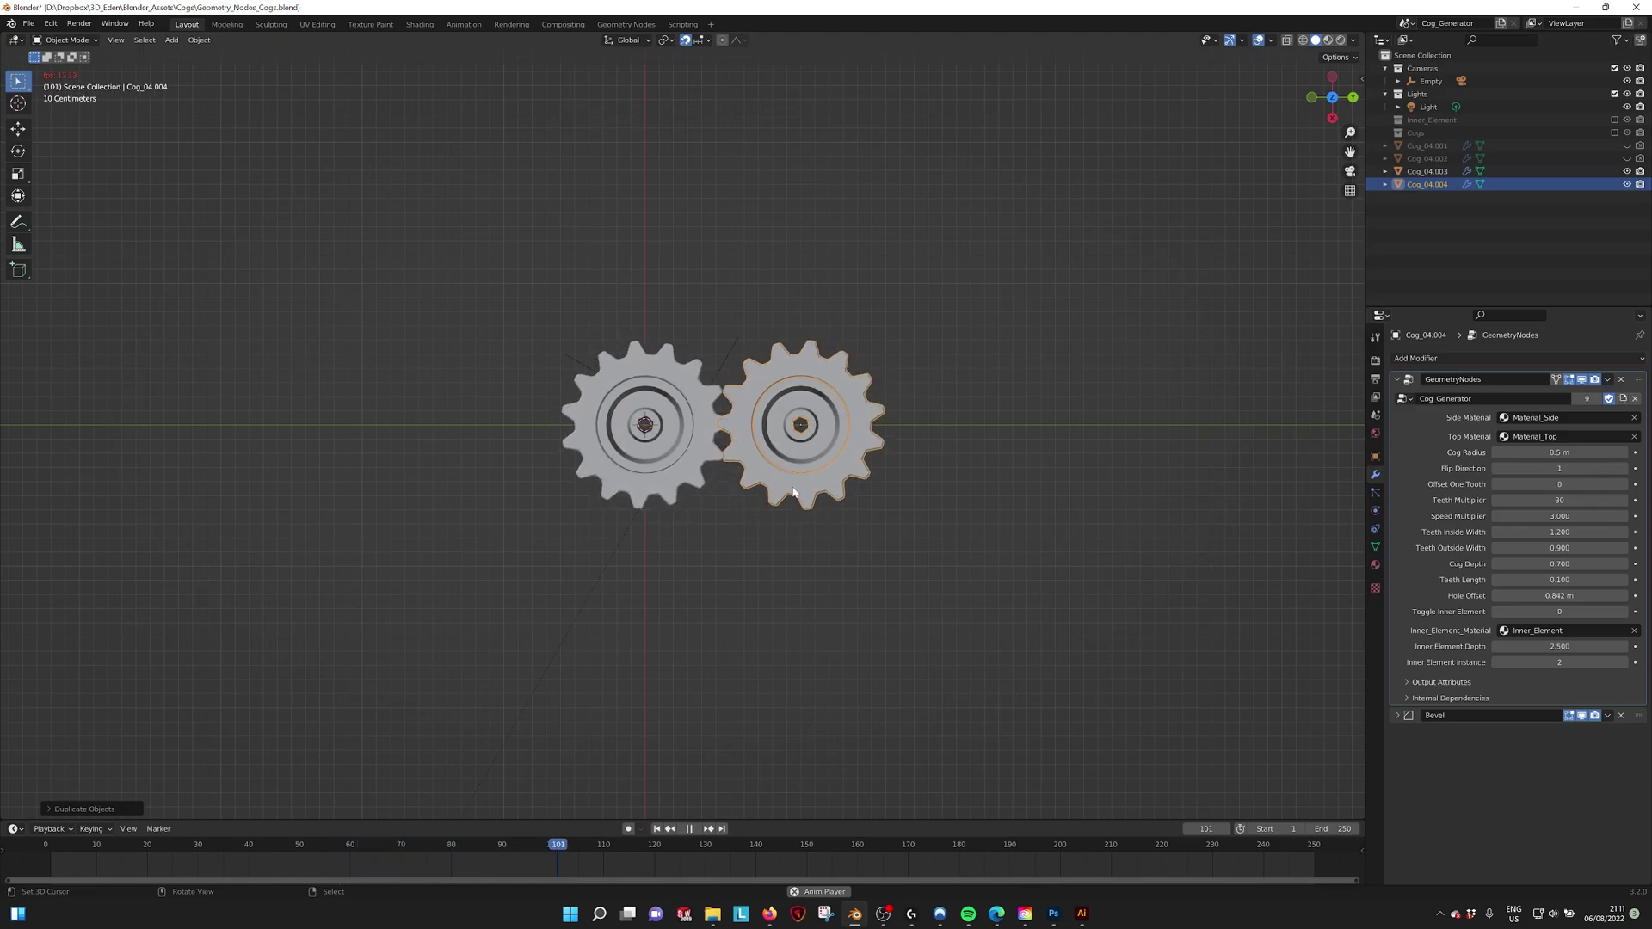
click(1498, 468)
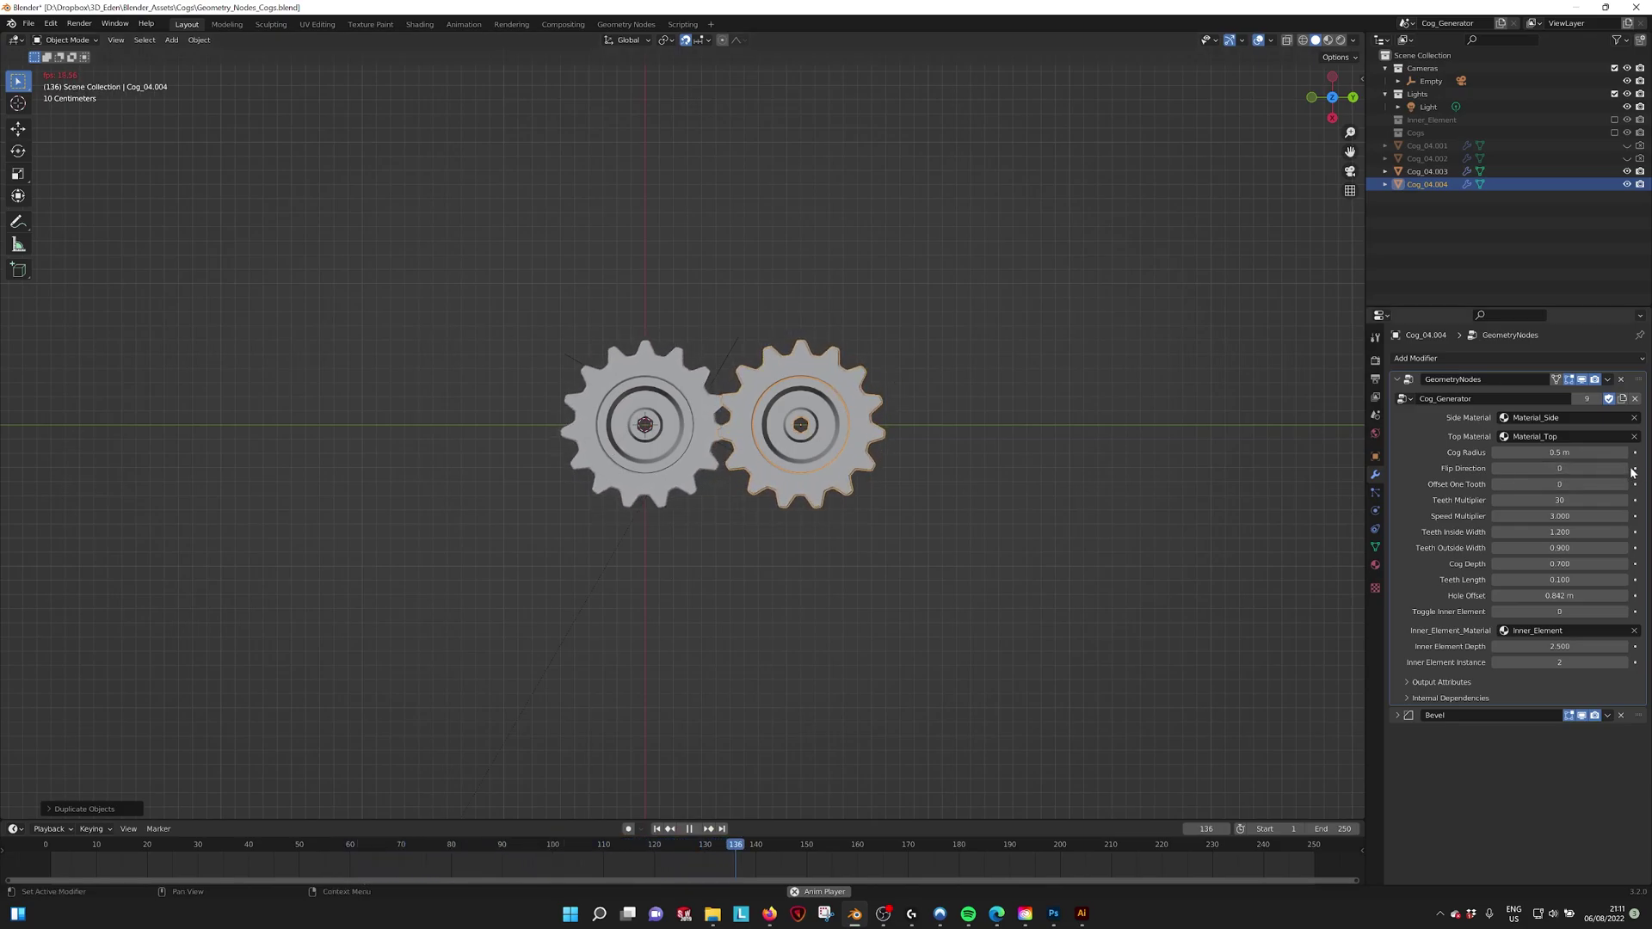
click(1616, 470)
click(1618, 484)
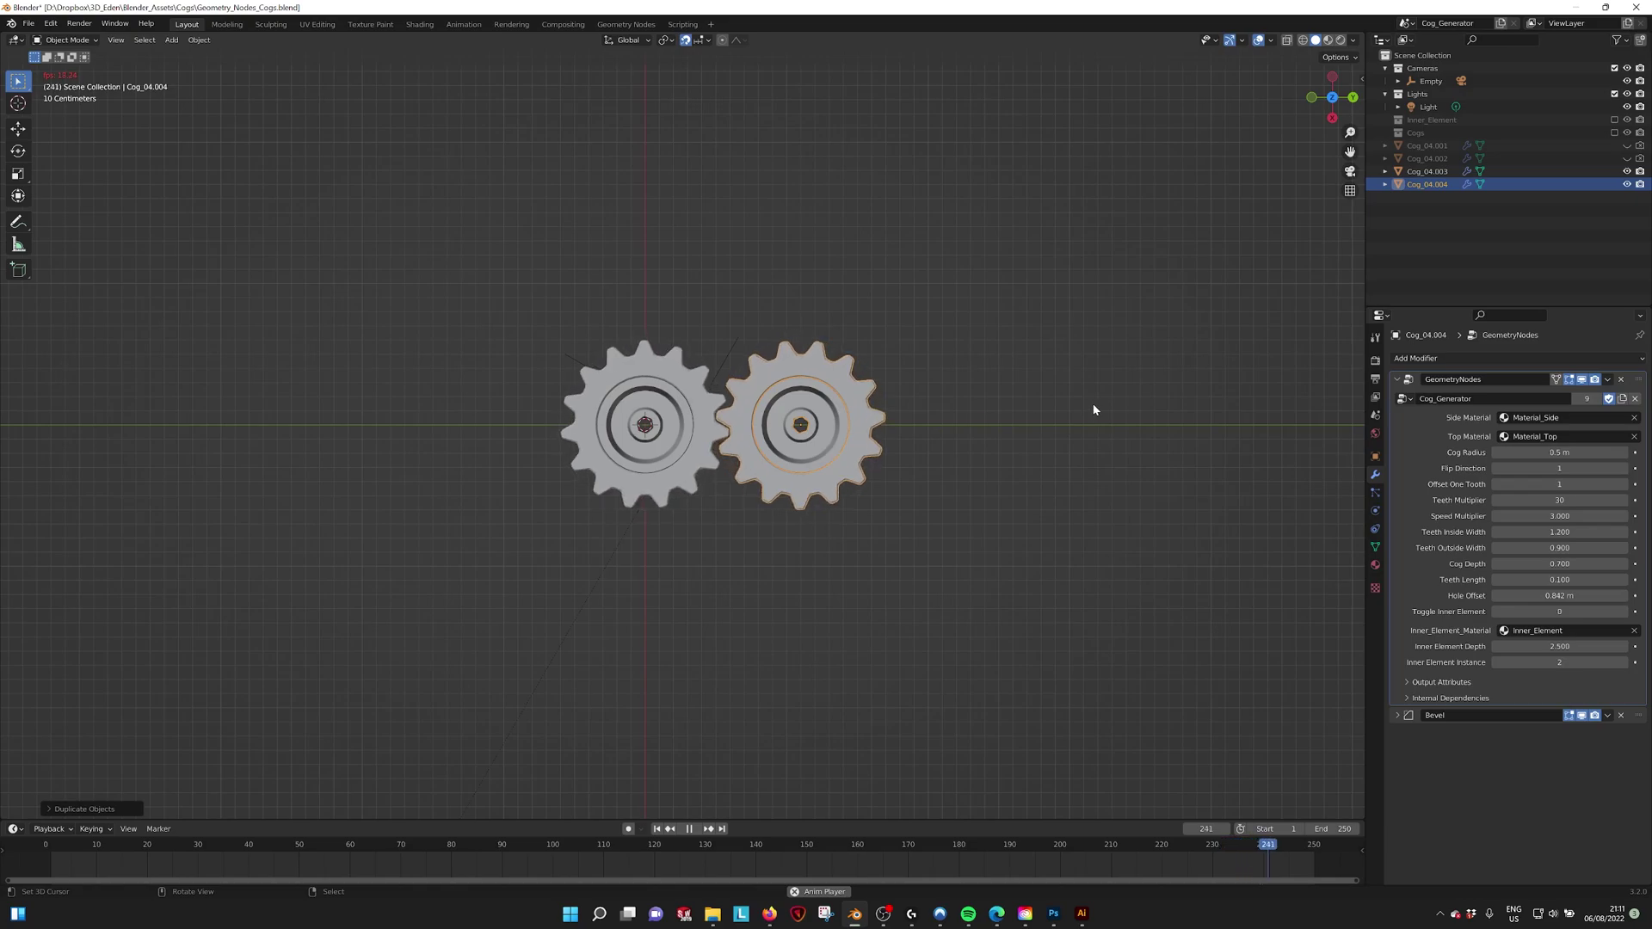
Step: Set the duplicated cog's Cog Radius to 1 m and move it about 0.5 m along Y, against the small cog
drag(1557, 452, 1563, 451)
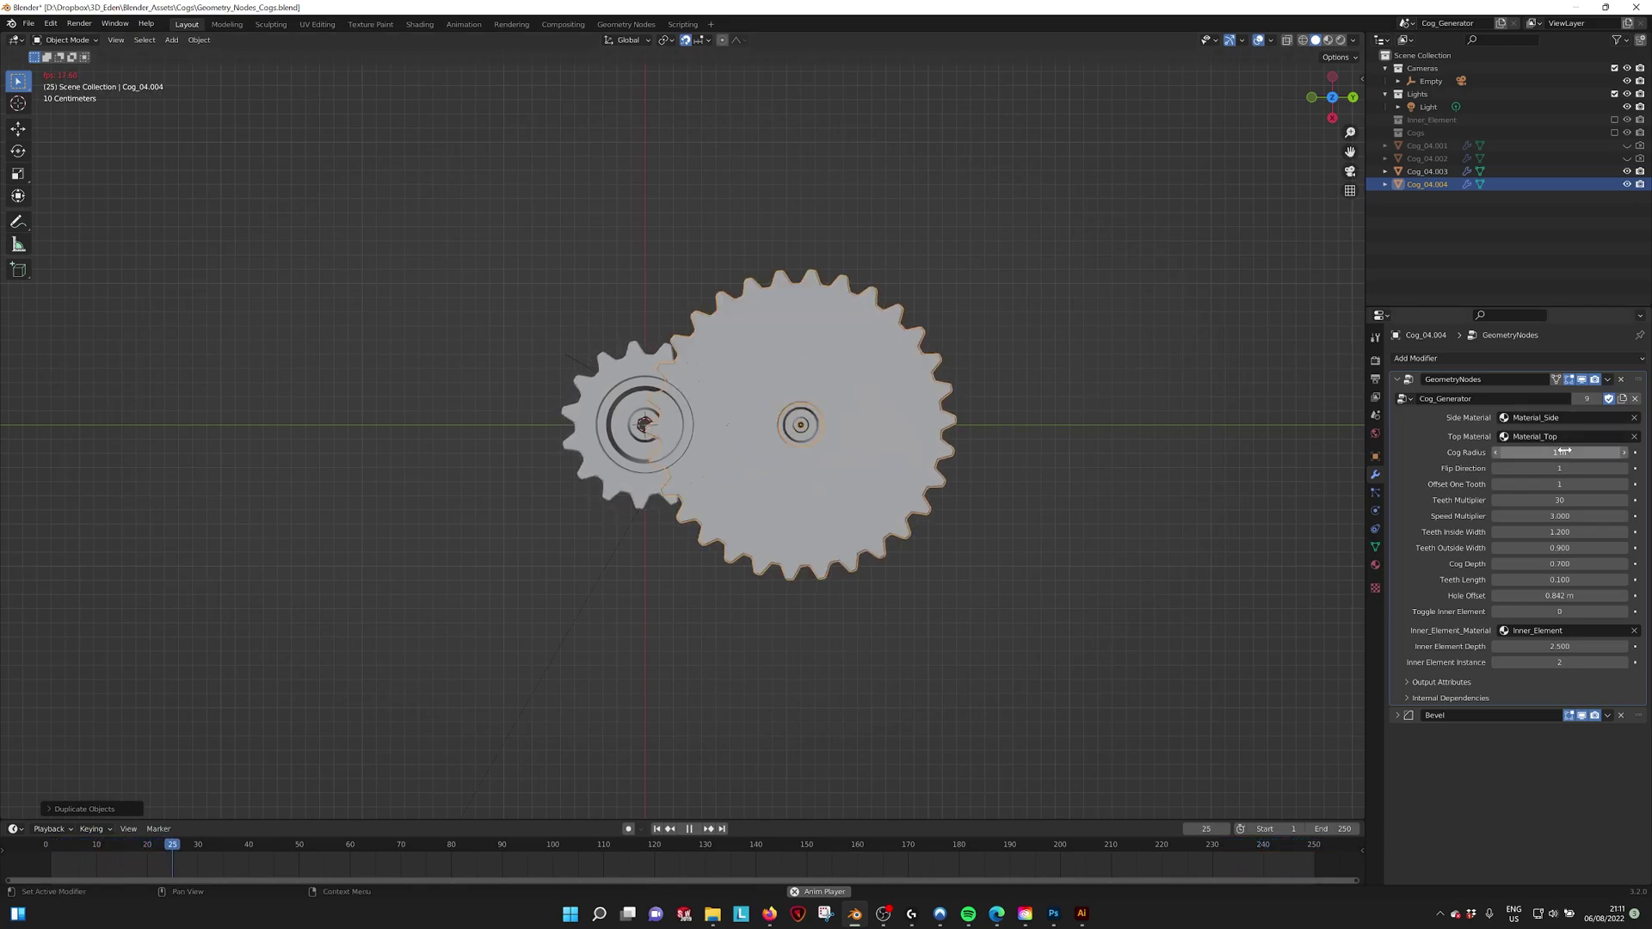
key(g)
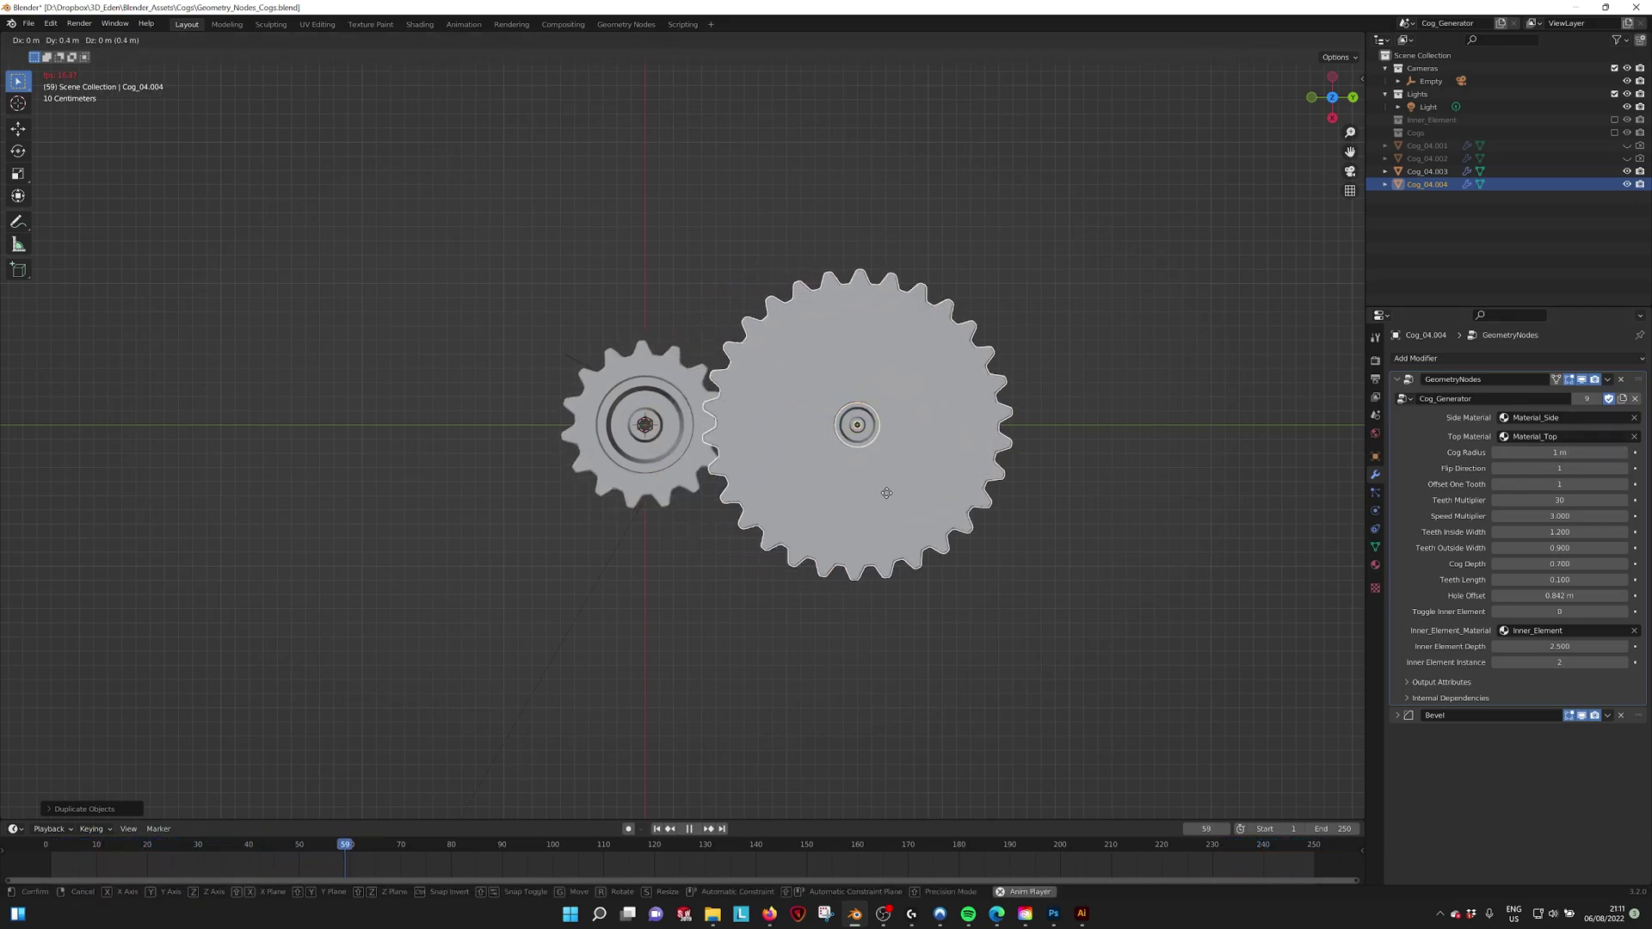
click(899, 494)
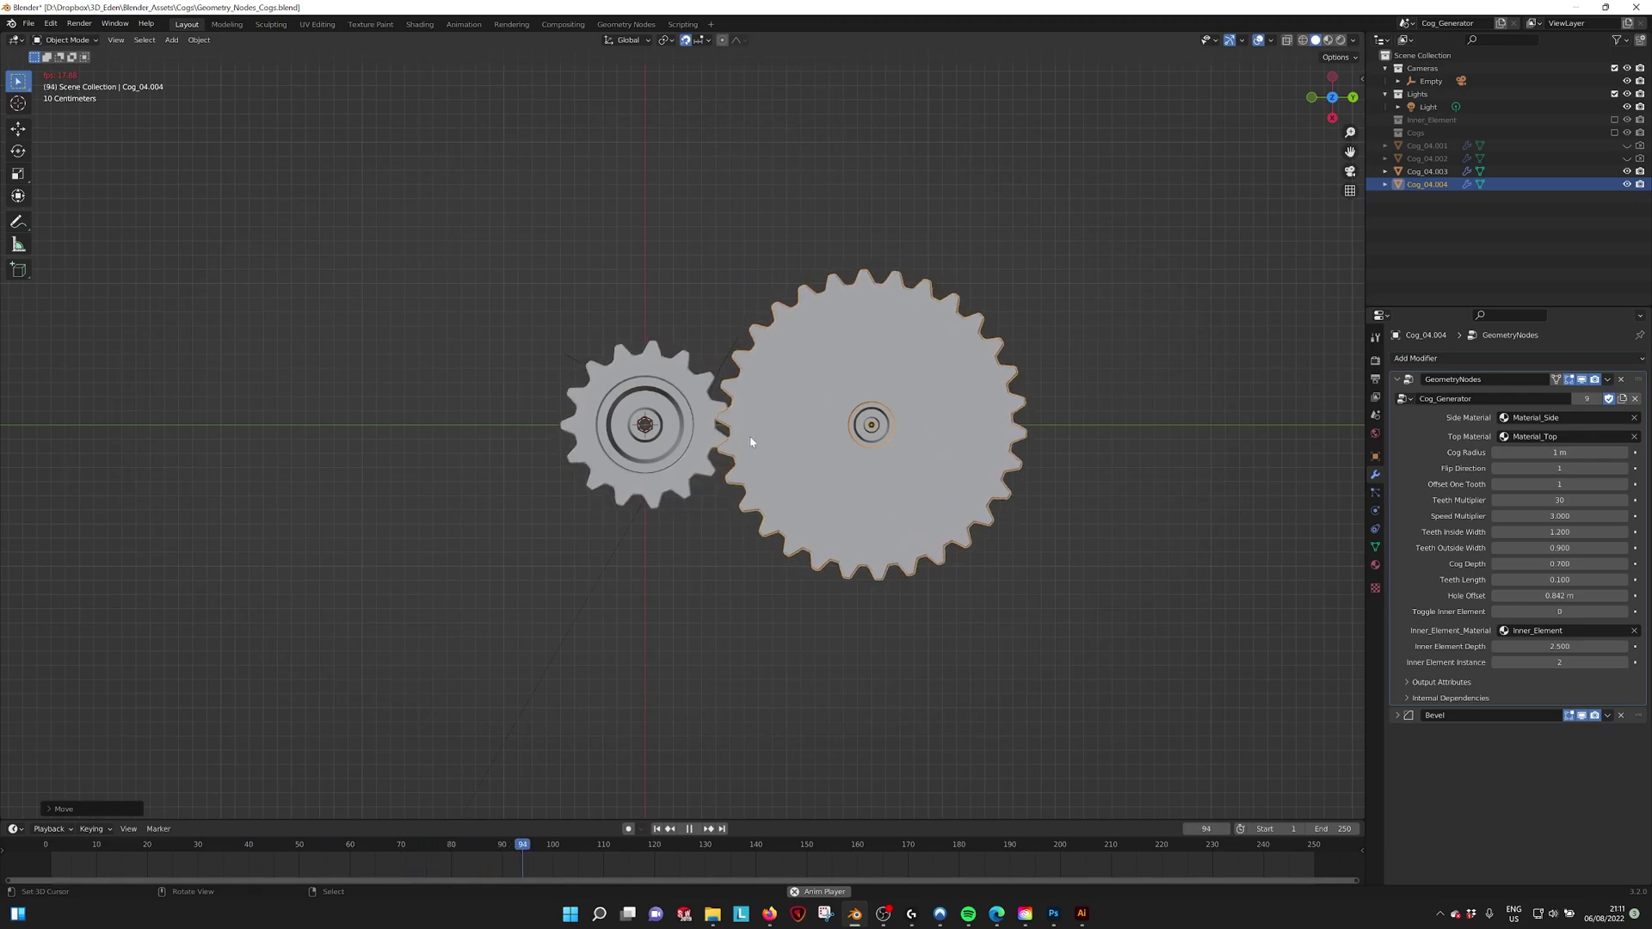
Step: Rotate the larger cog slightly without snapping so its teeth mesh with those of the small cog
key(r)
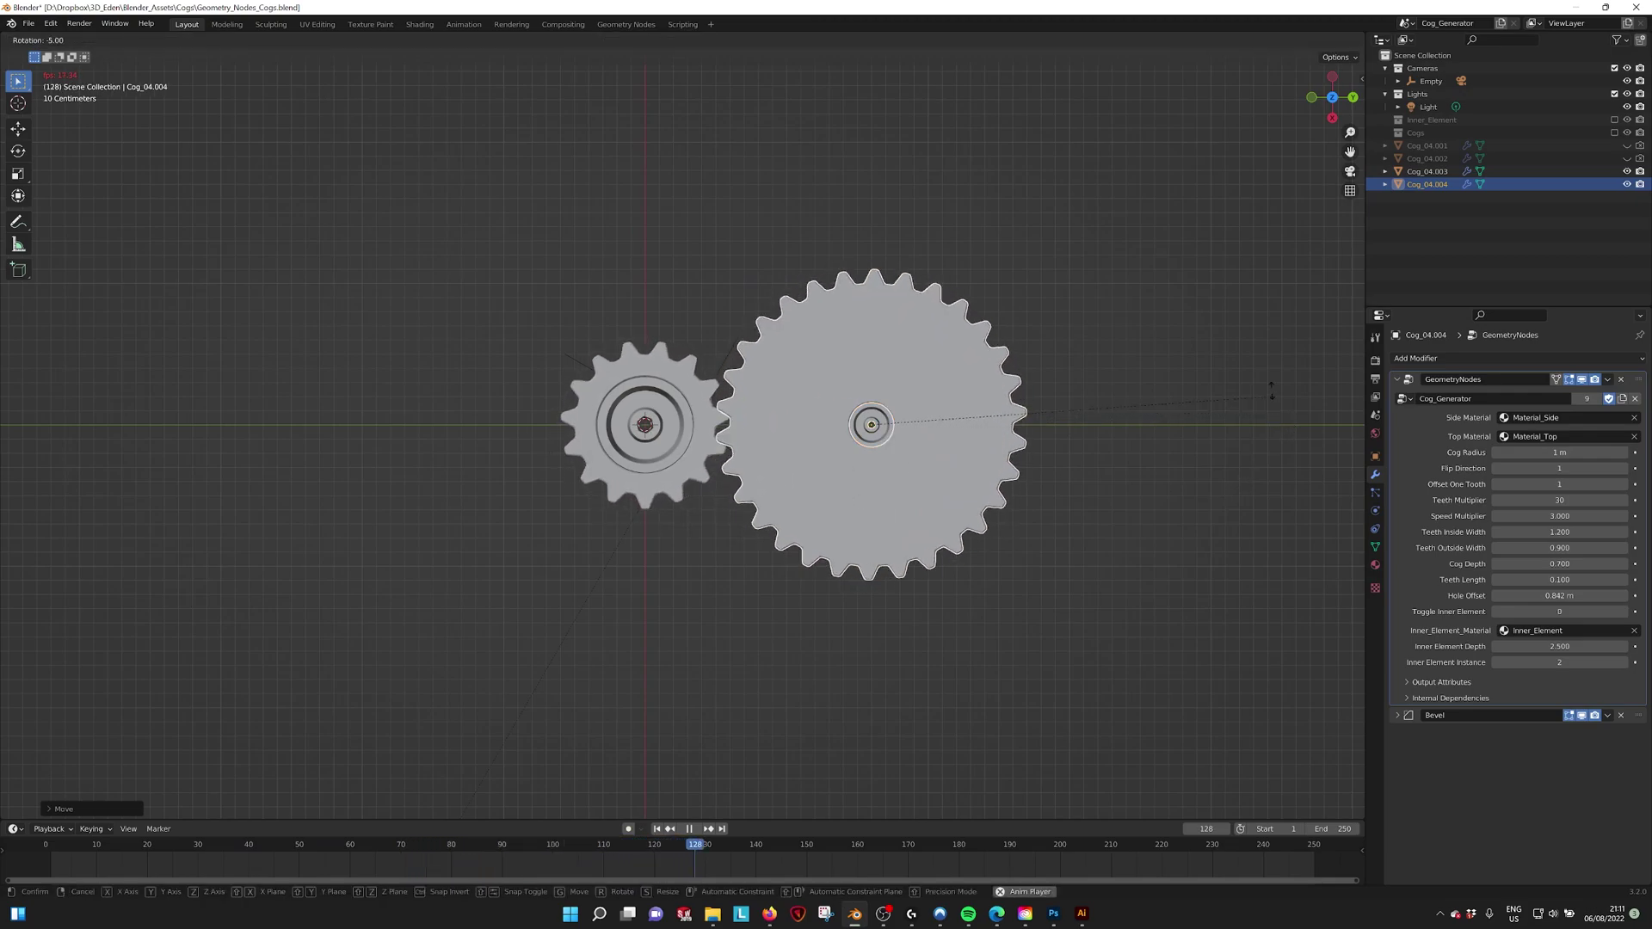
right_click(1268, 423)
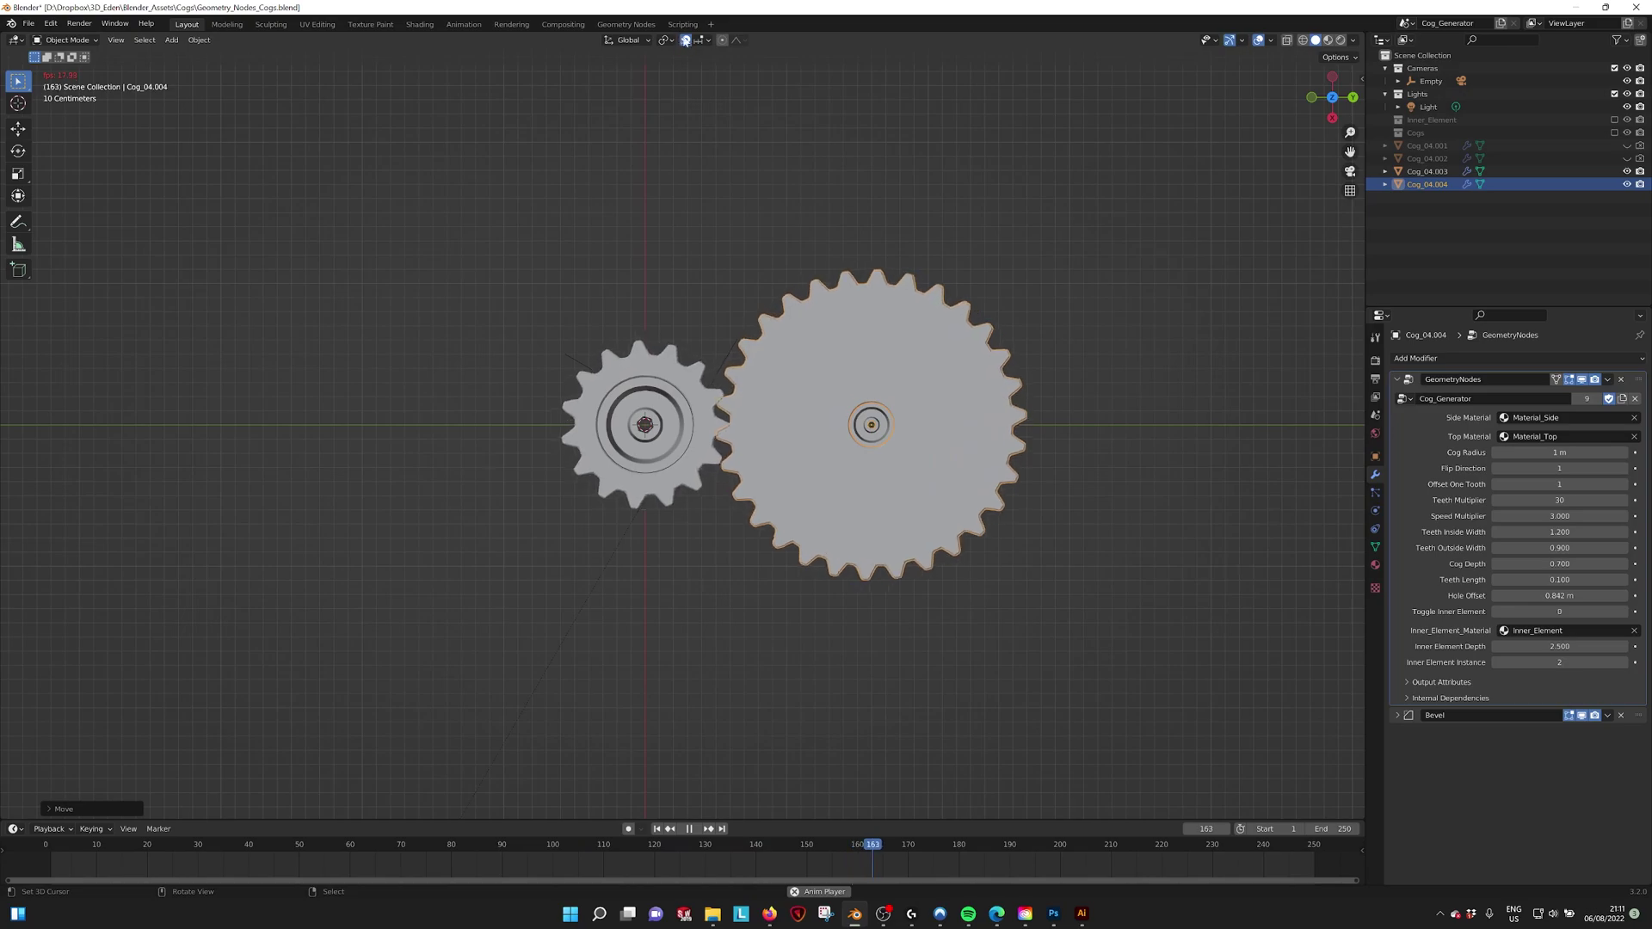
key(r)
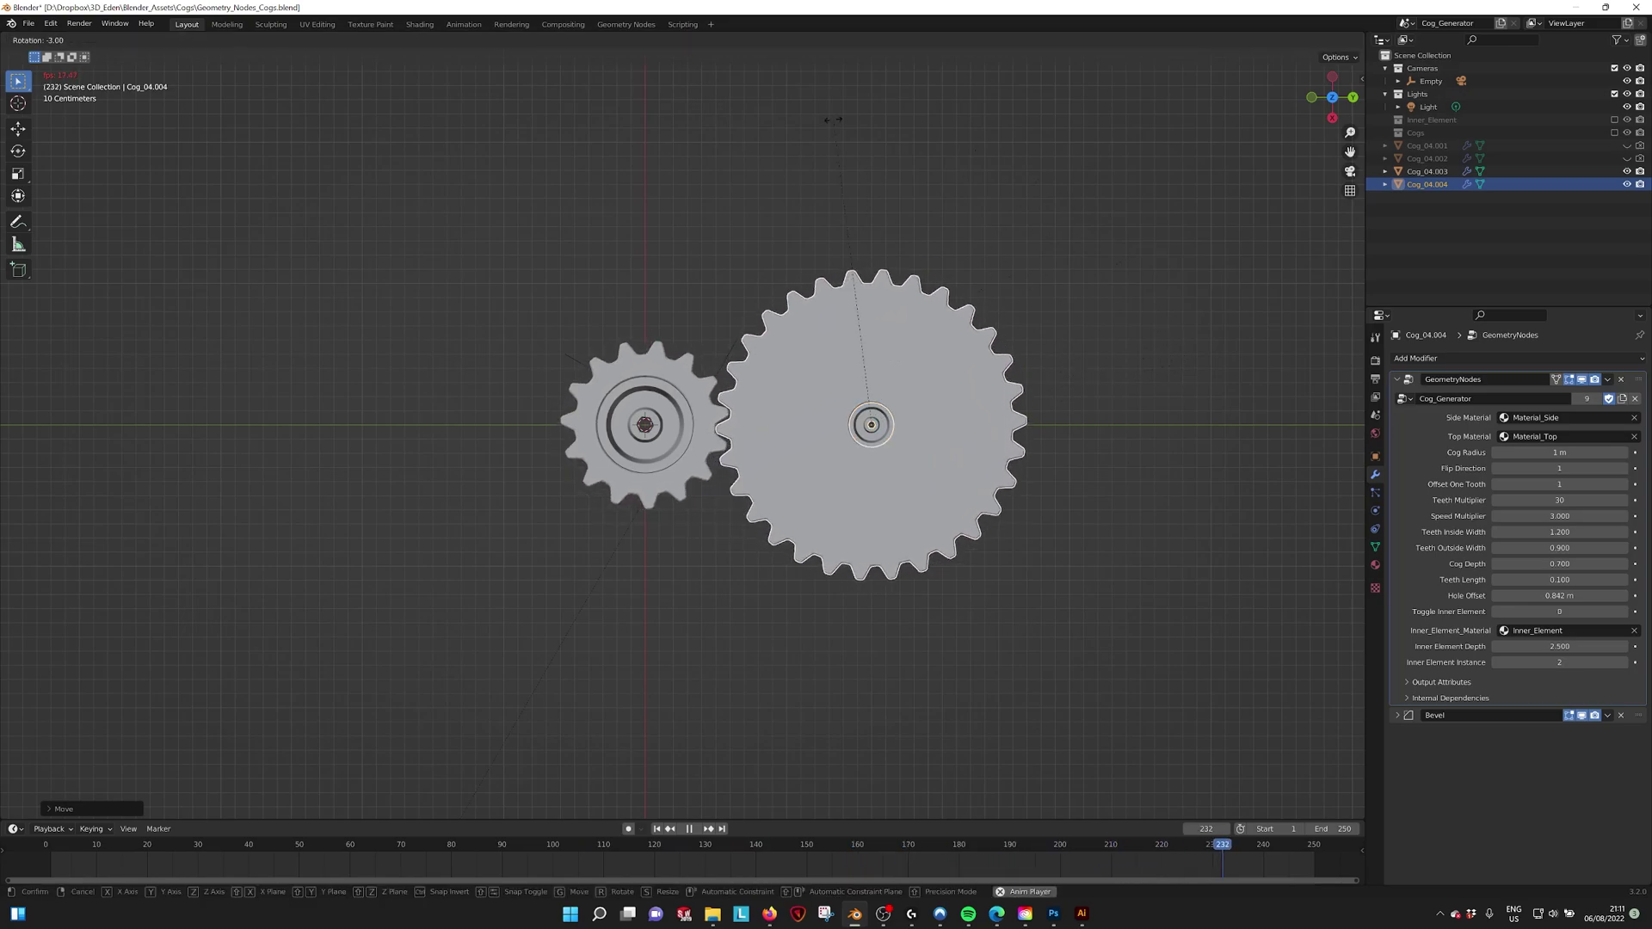
click(692, 406)
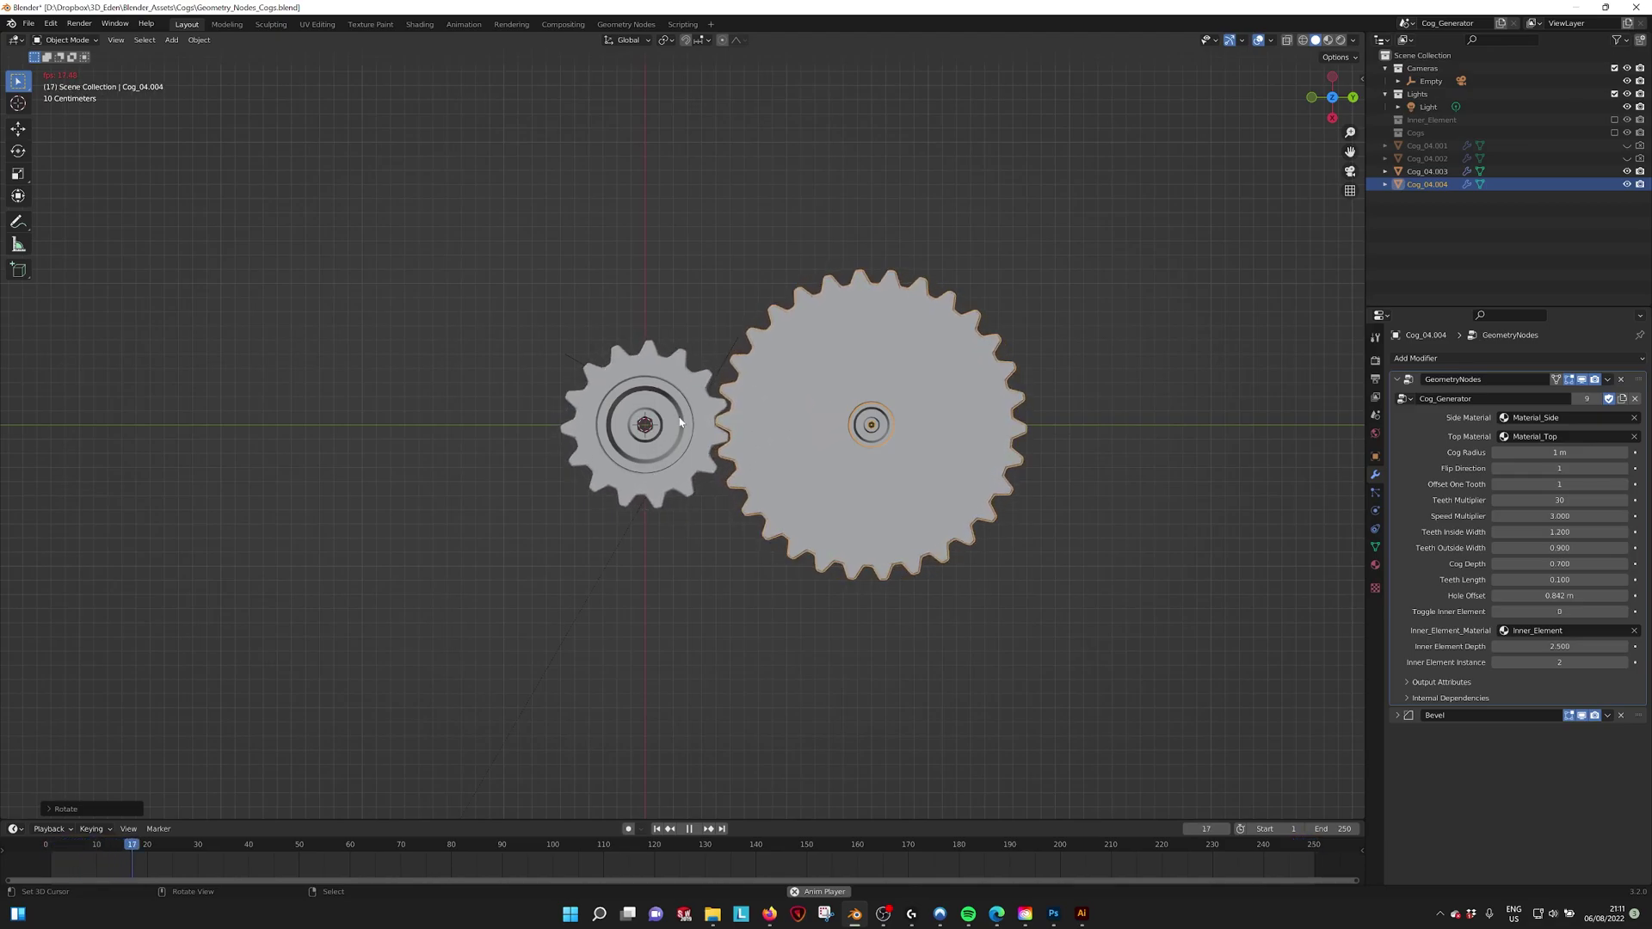
Step: Set the larger cog's Hole Offset to 0.252 m and stop the animation playback
middle_drag(691, 406, 860, 384)
drag(1557, 595, 1605, 595)
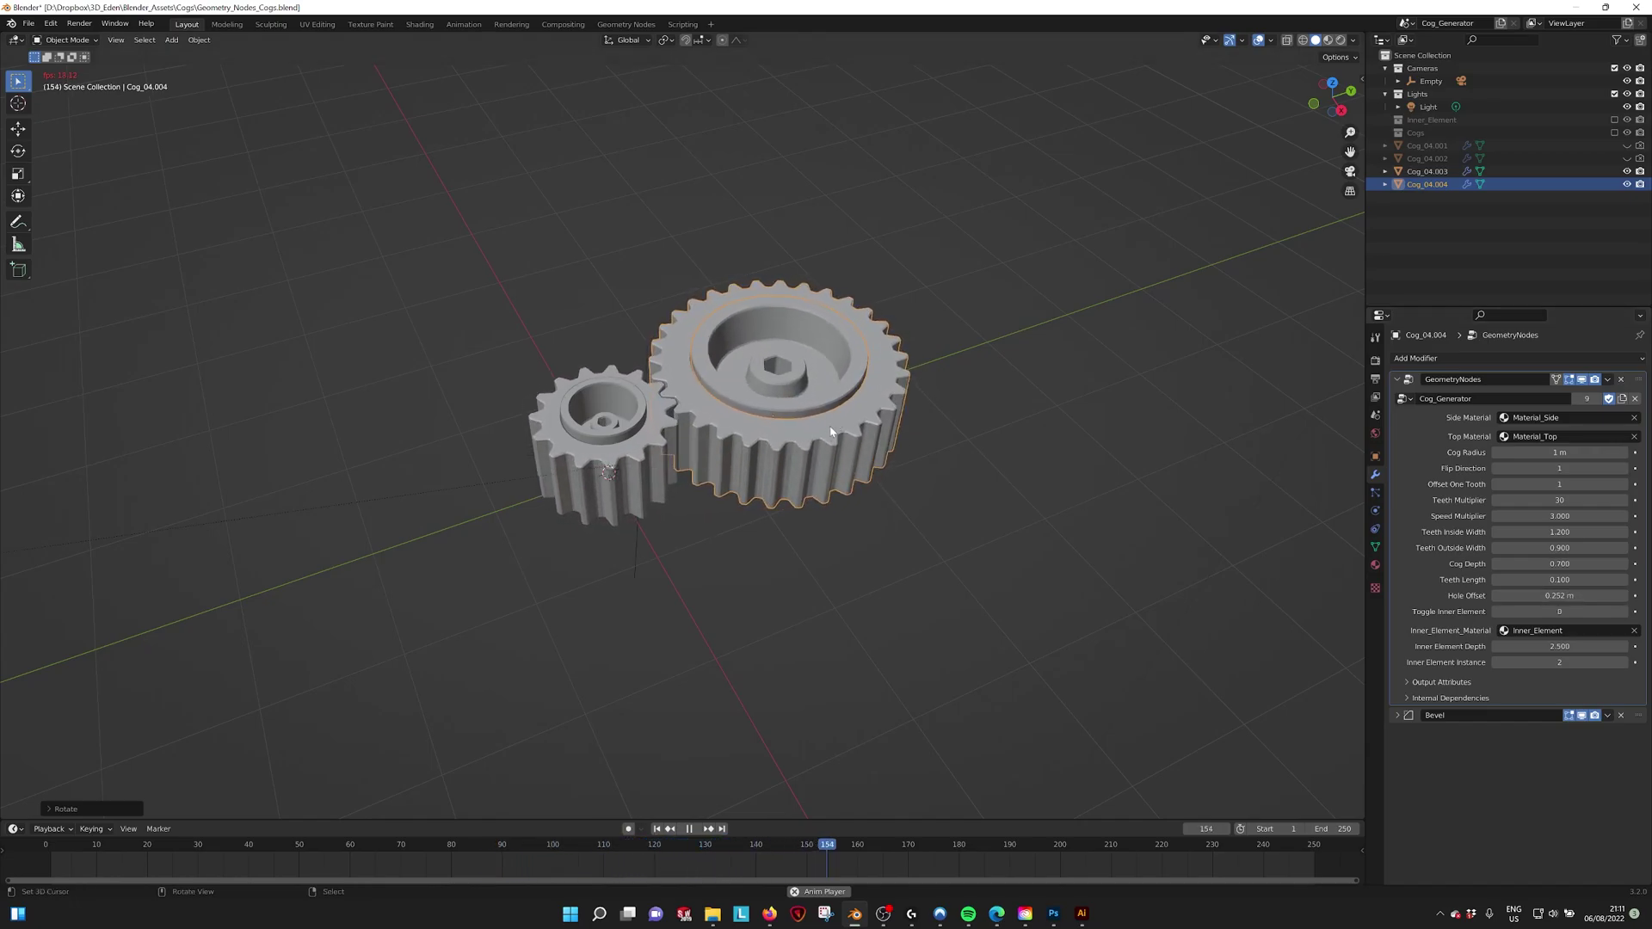
click(689, 828)
mouse_move(841, 463)
middle_down()
mouse_move(817, 471)
mouse_move(852, 460)
middle_up()
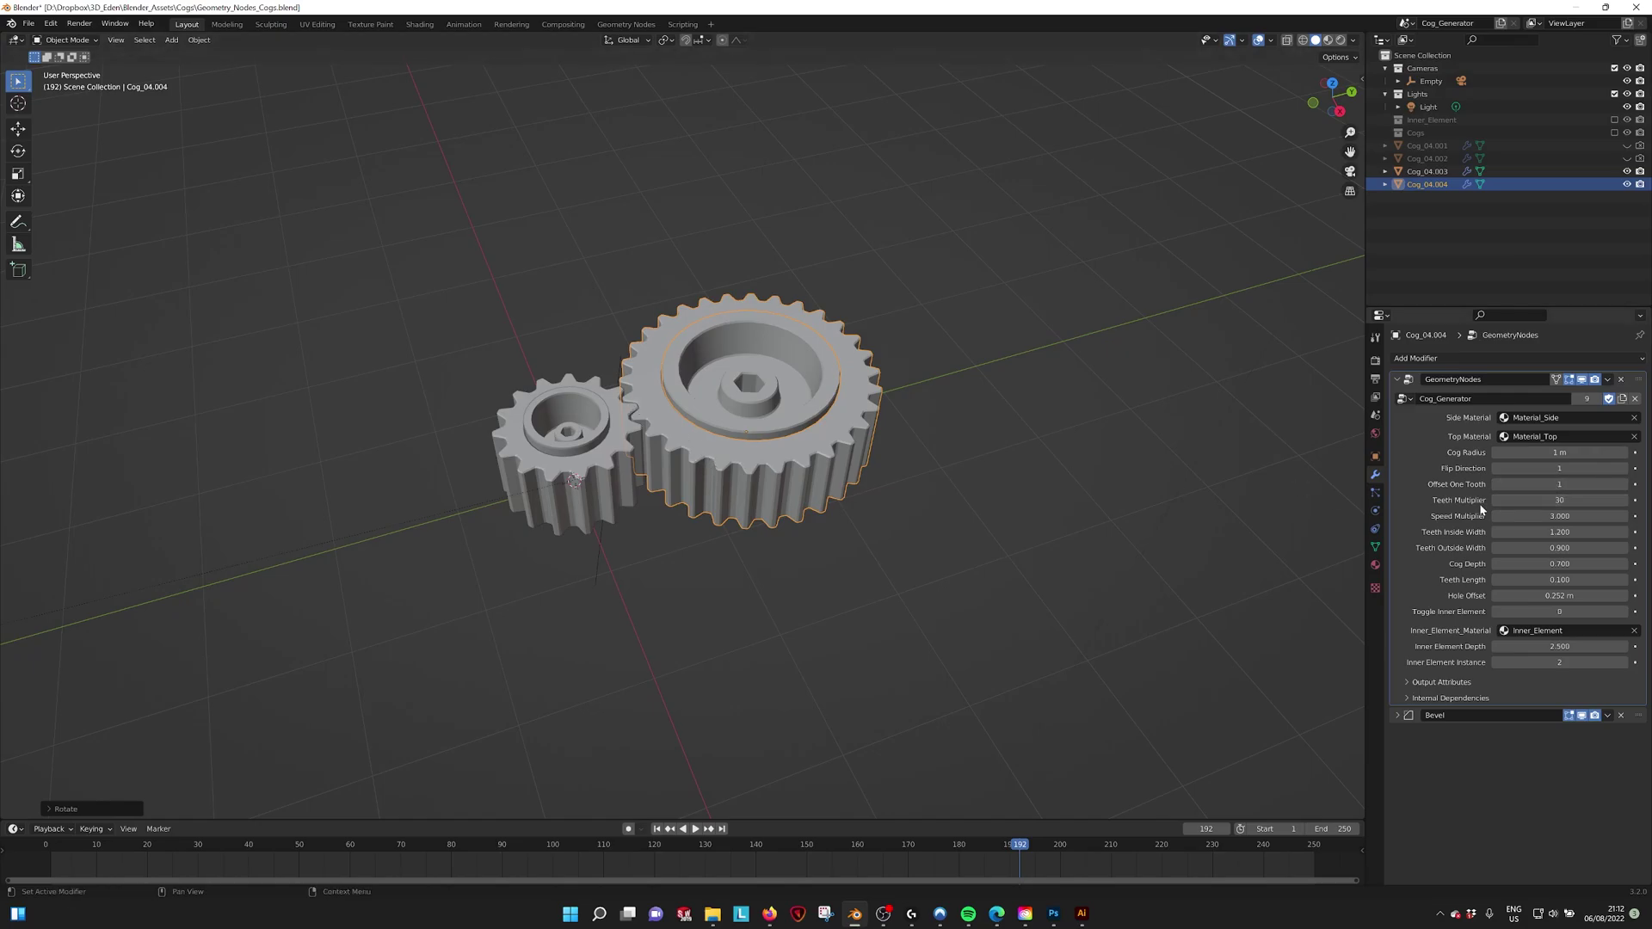
Step: Set the Teeth Multiplier to 20 on both the larger and the smaller cog
alt+middle_drag(1019, 419, 813, 344)
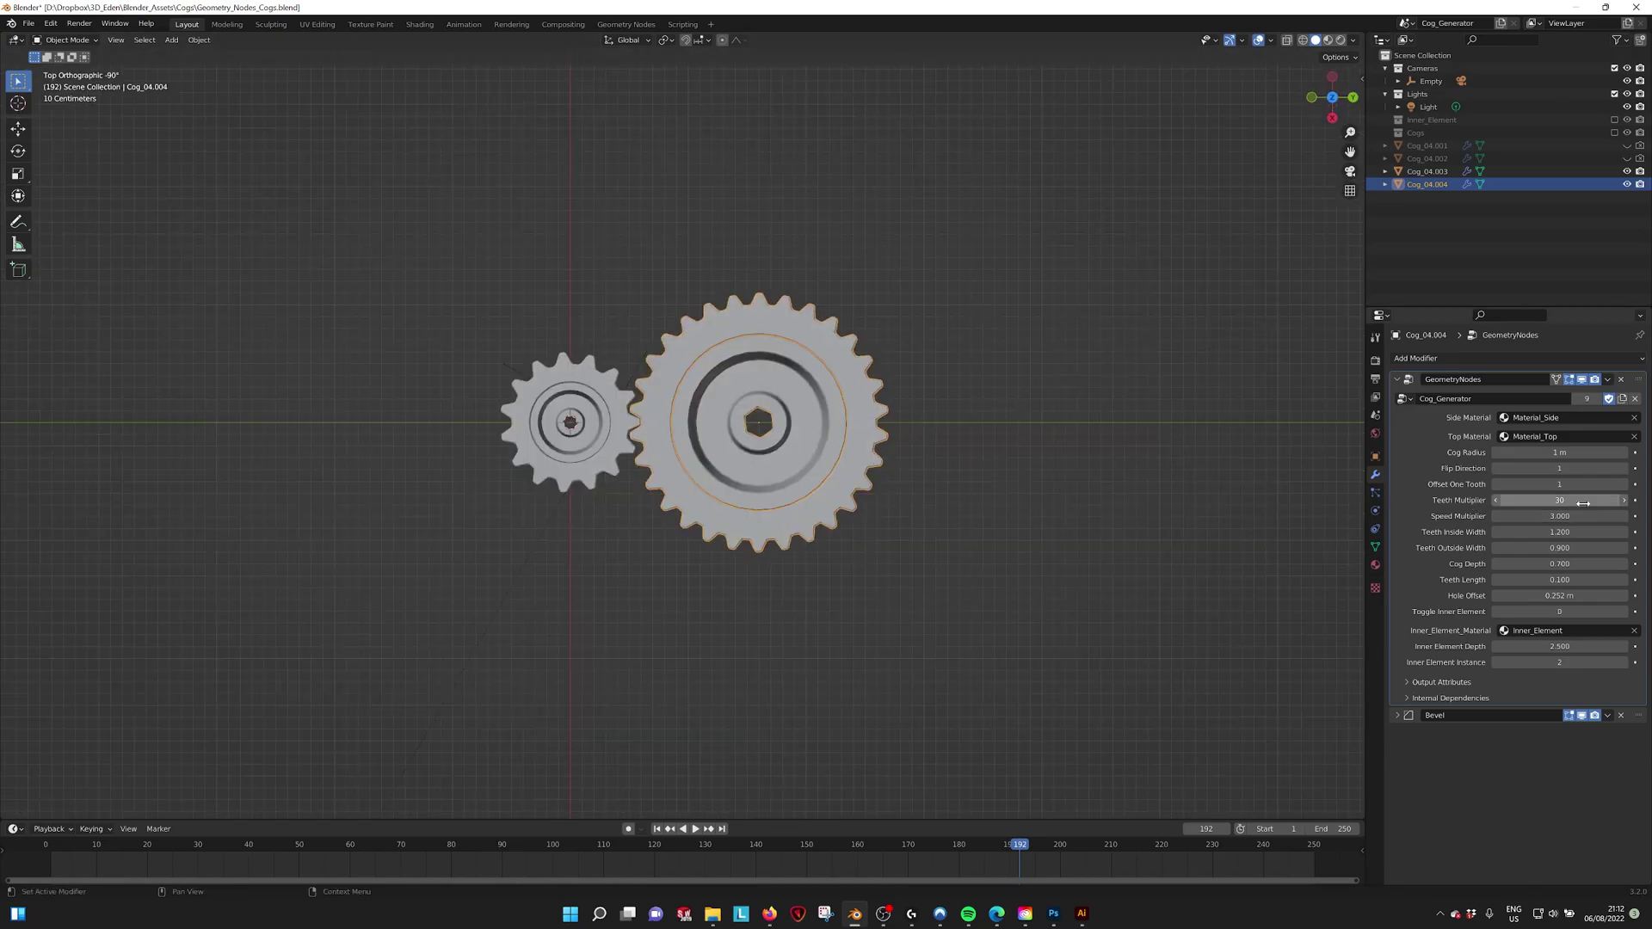
text(2)
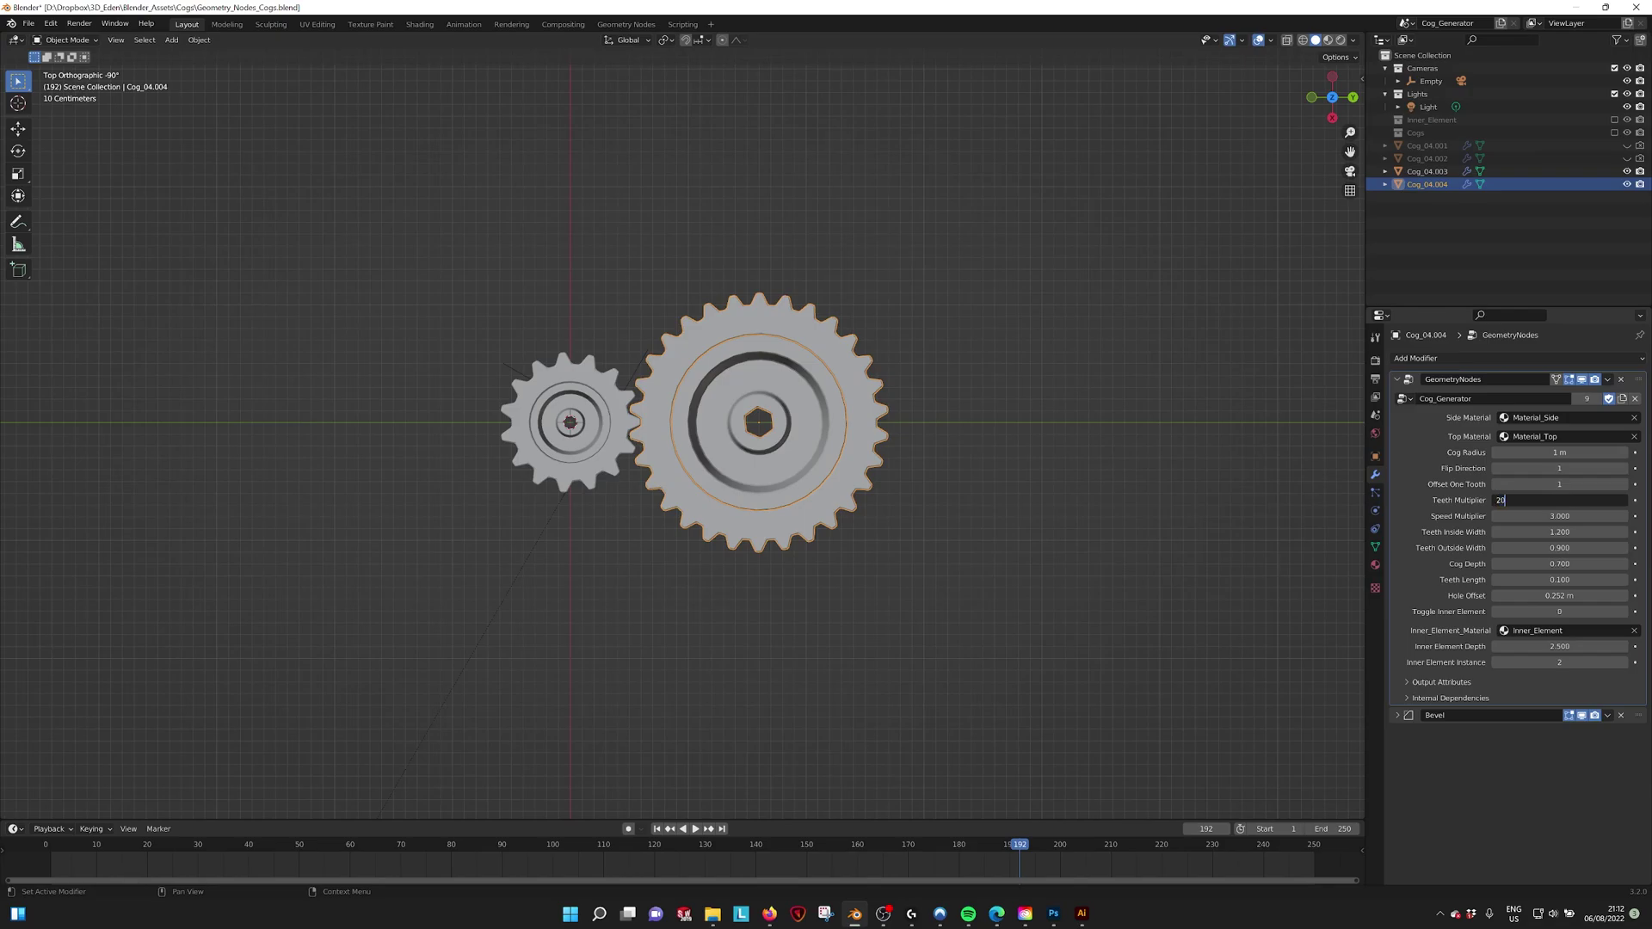
text(0)
key(Return)
click(615, 443)
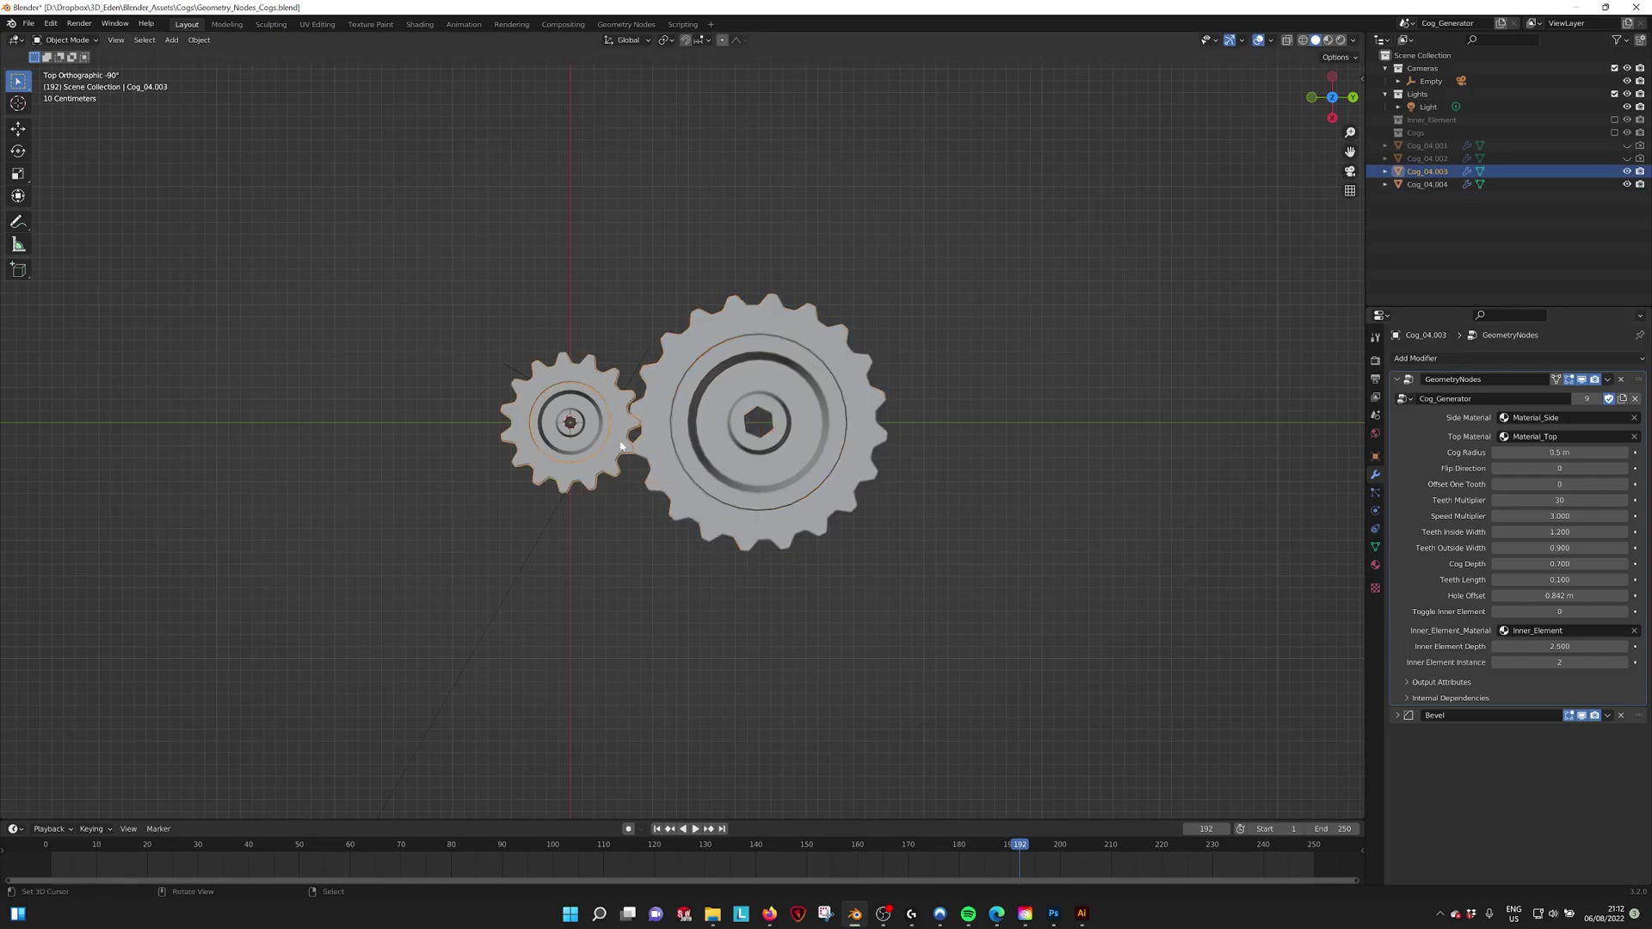
click(1570, 506)
text(20)
key(Return)
Step: Rotate the larger cog by about 6 degrees to mesh its teeth with the small cog, and play the animation briefly to check
click(724, 367)
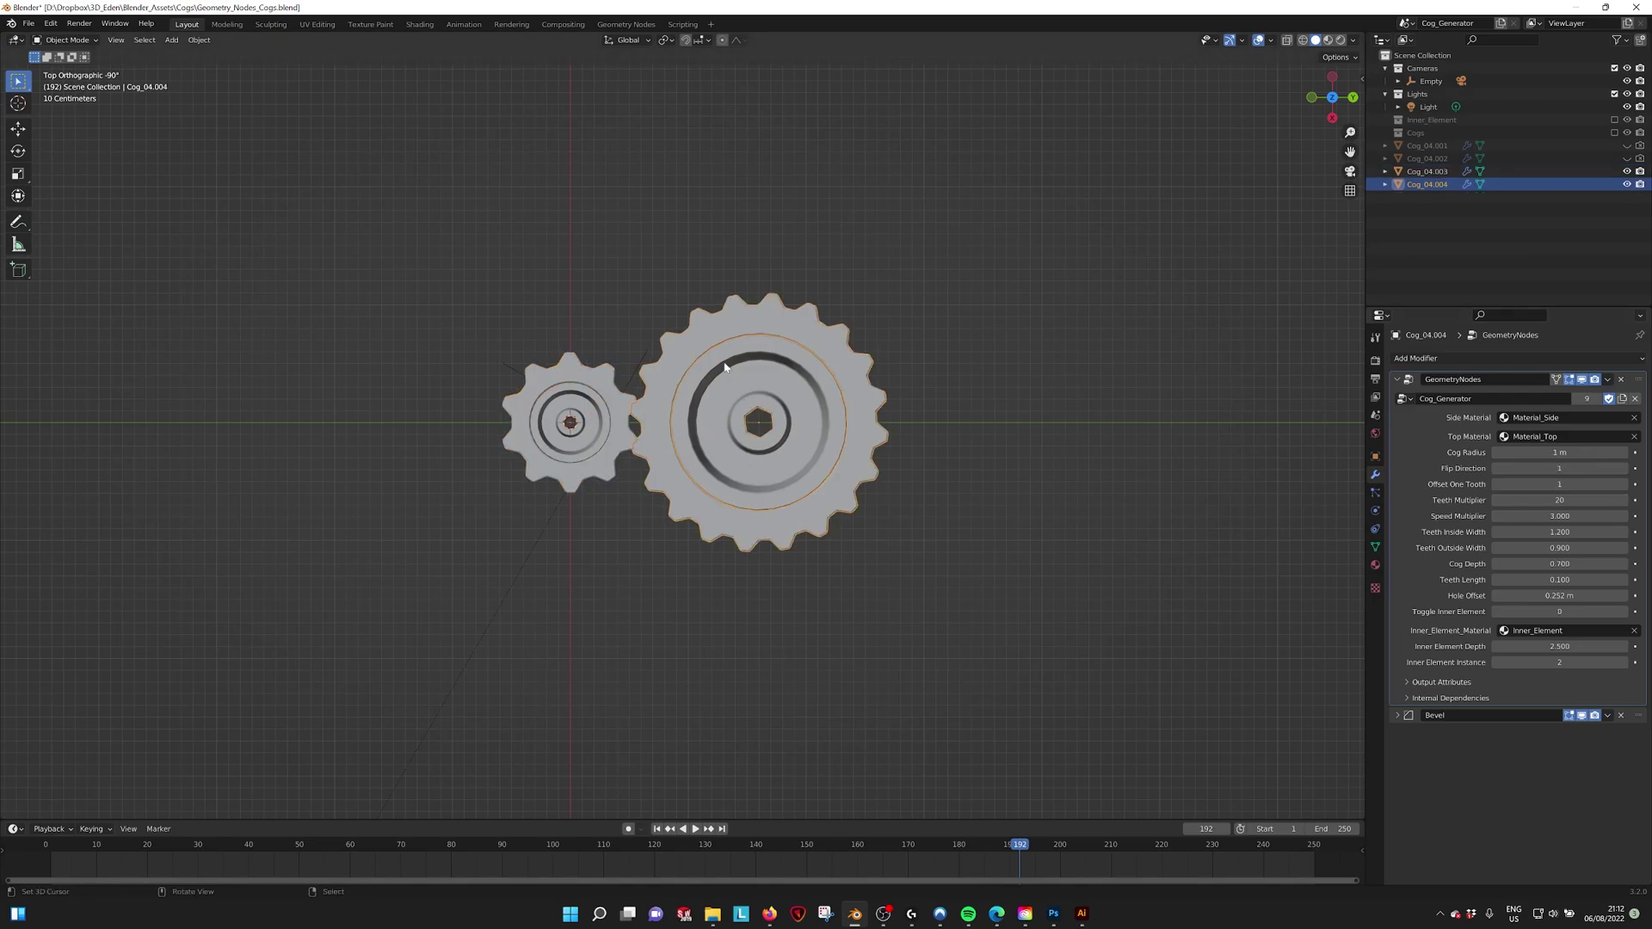
key(r)
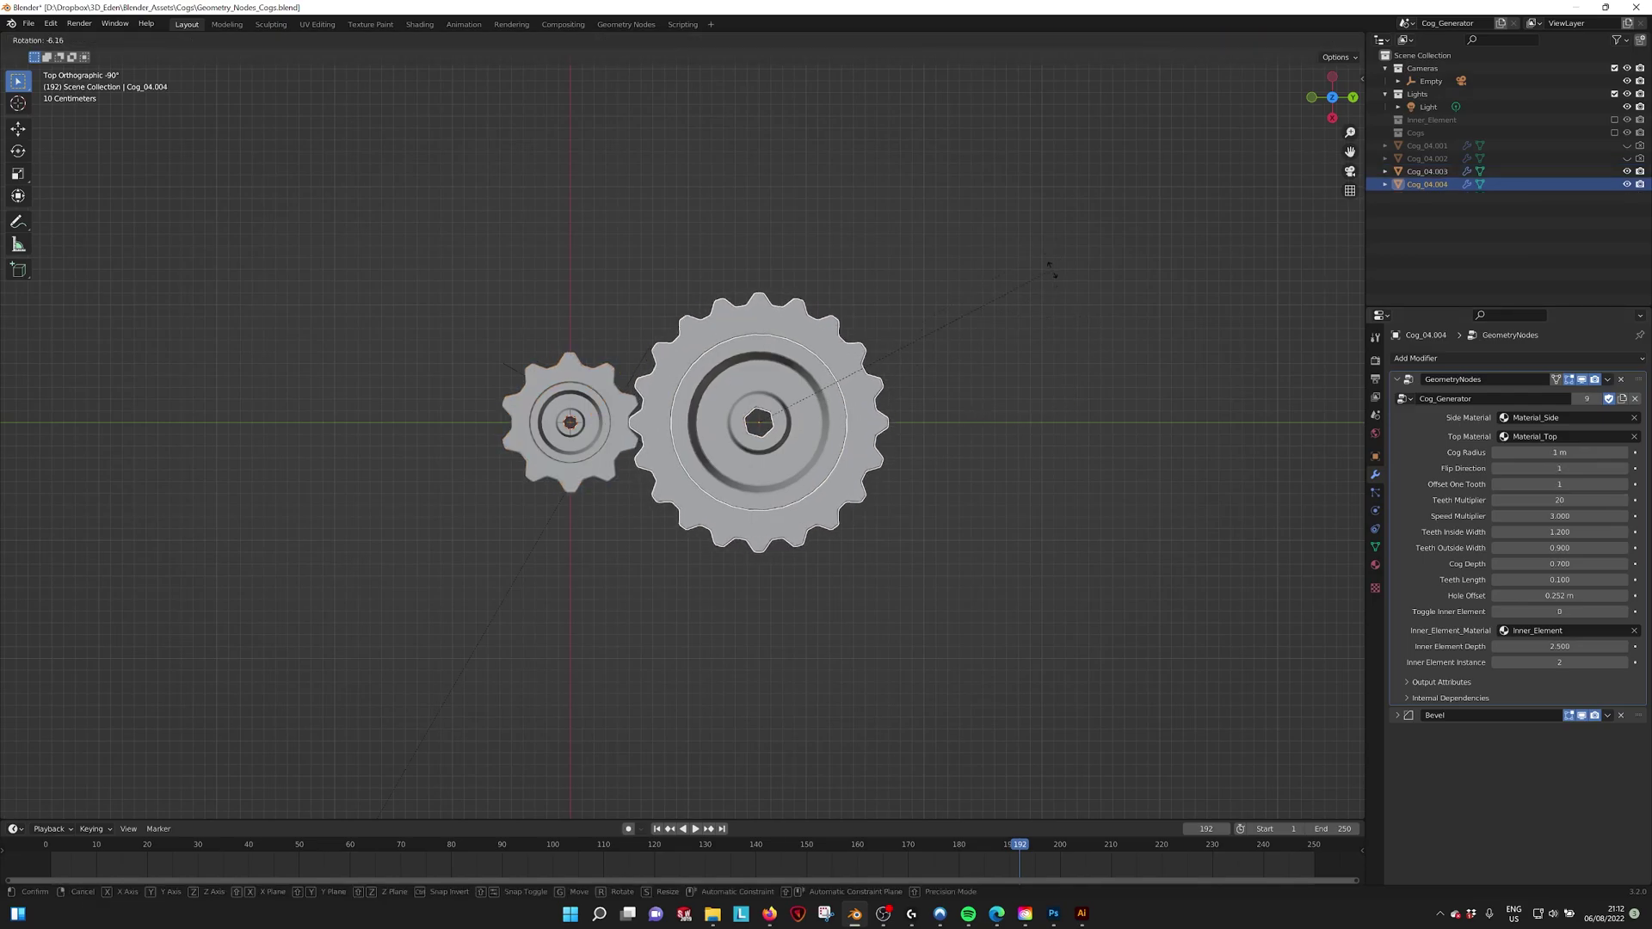
click(1054, 275)
click(696, 828)
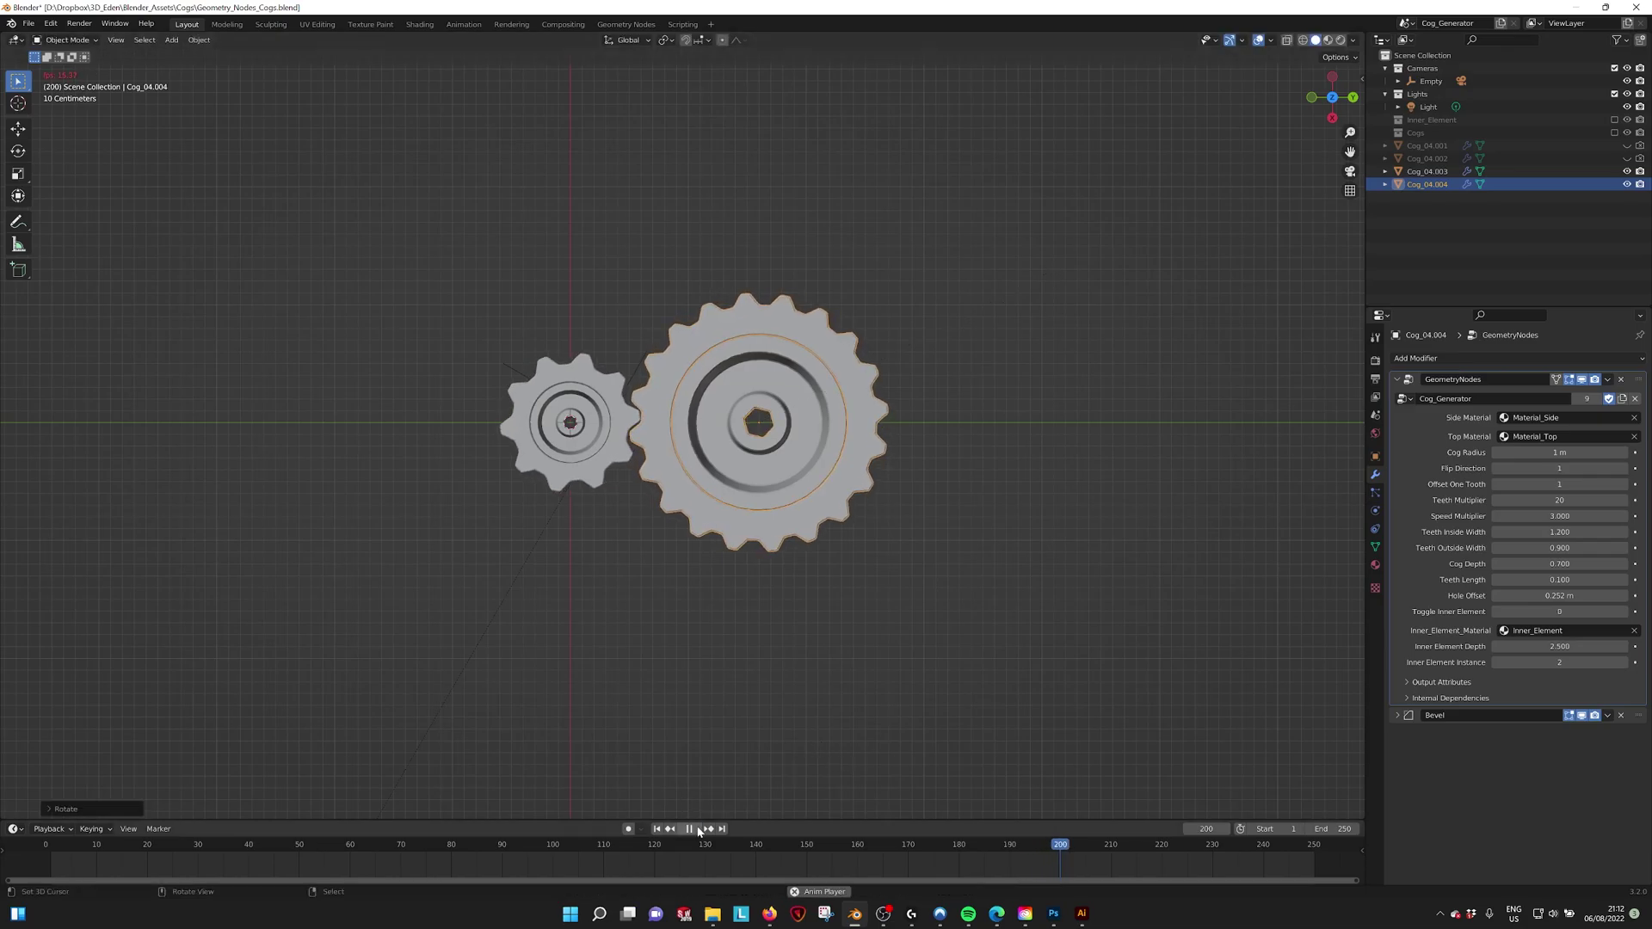
click(695, 829)
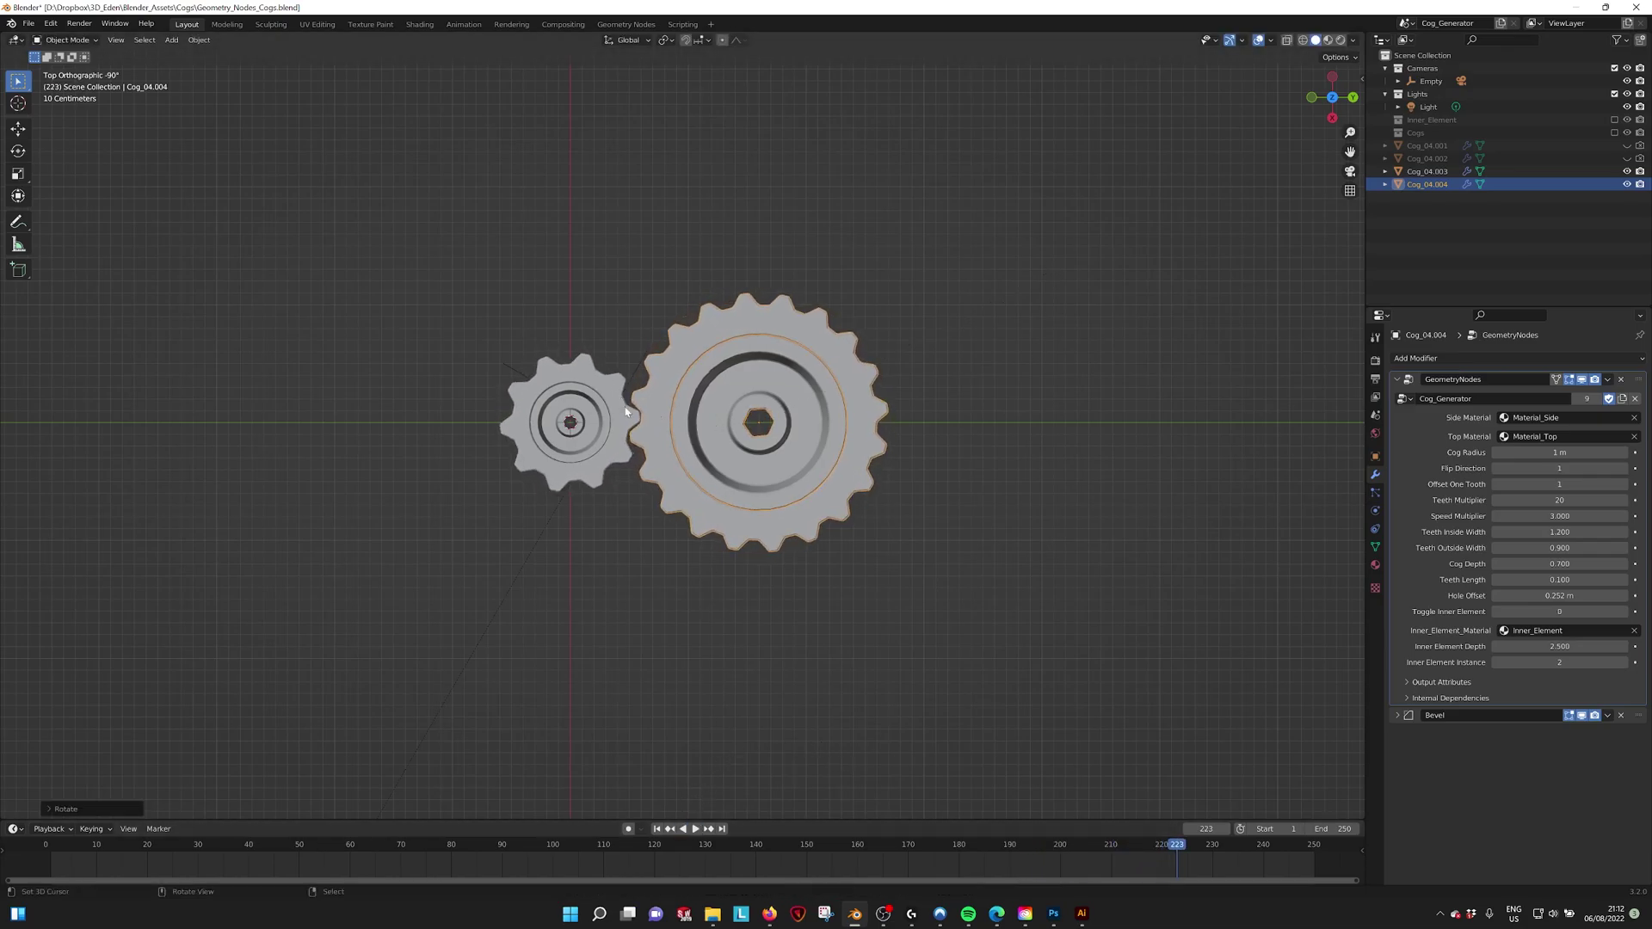
right_click(616, 413)
right_click(694, 416)
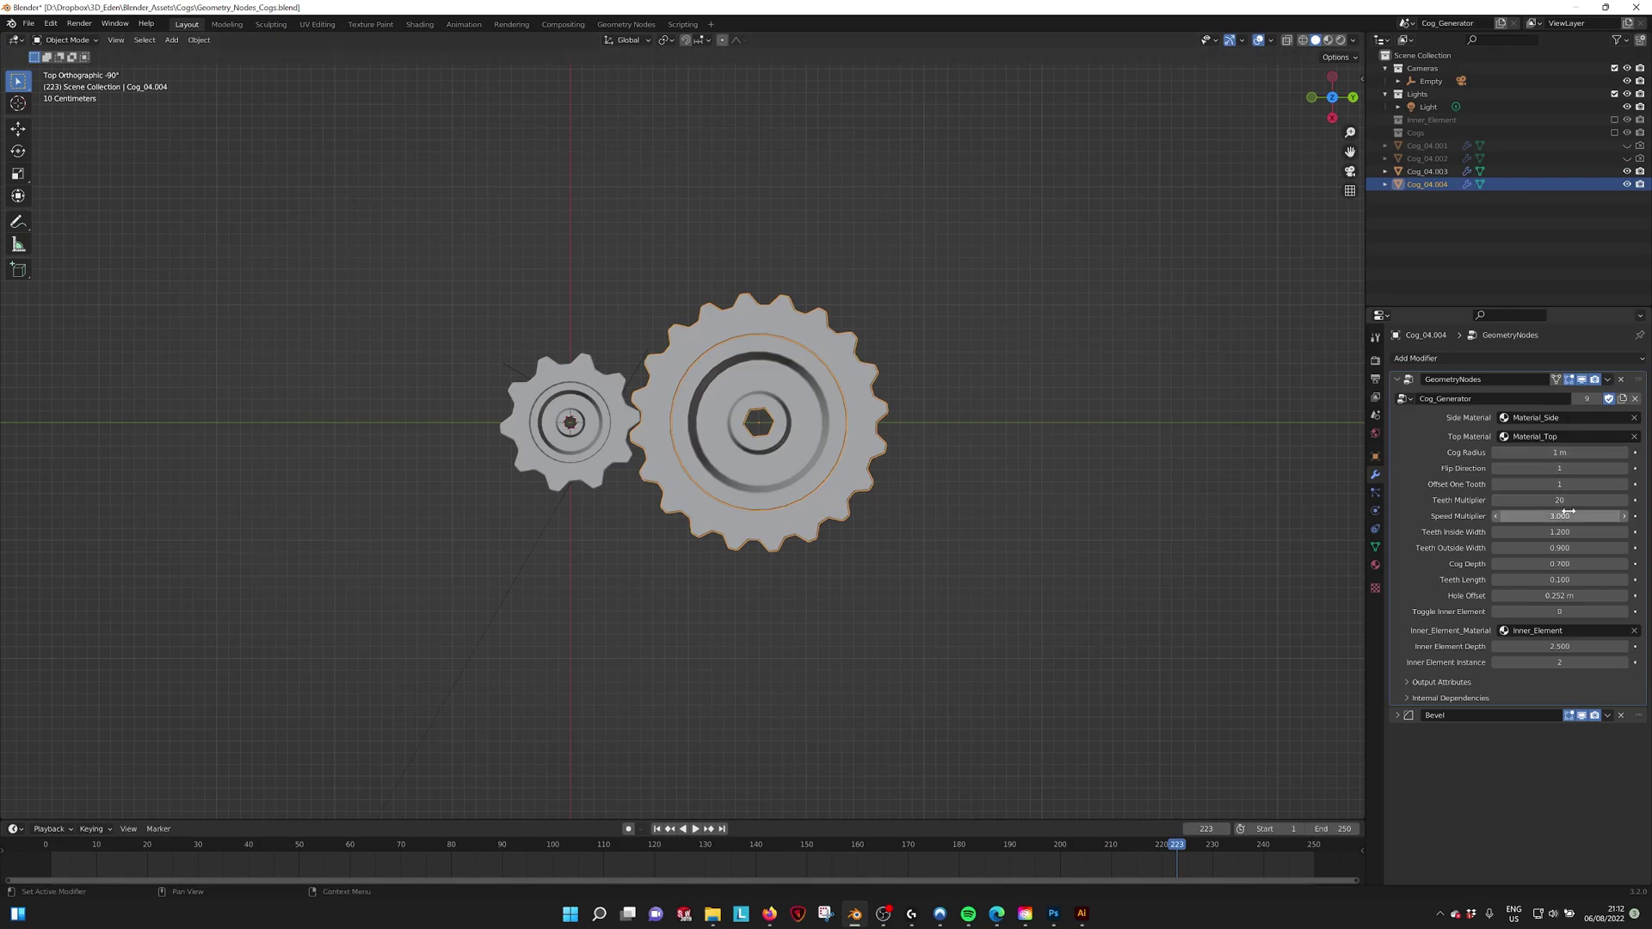
Step: Play the animation and set the Speed Multiplier to 10 on both cogs
click(696, 828)
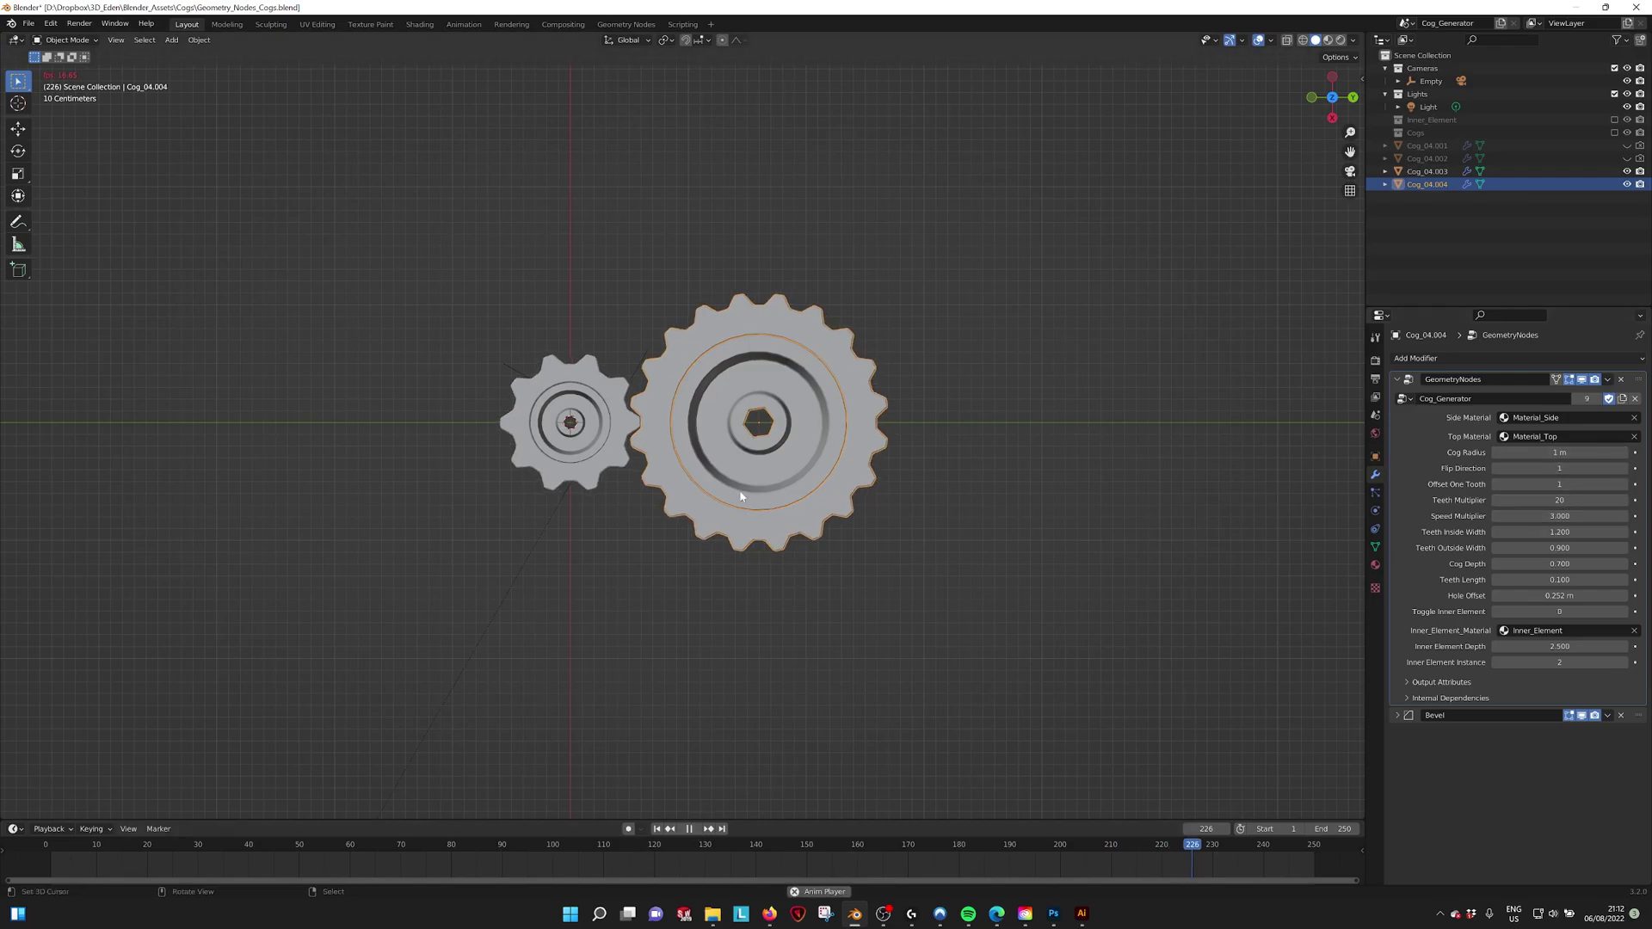
click(1540, 516)
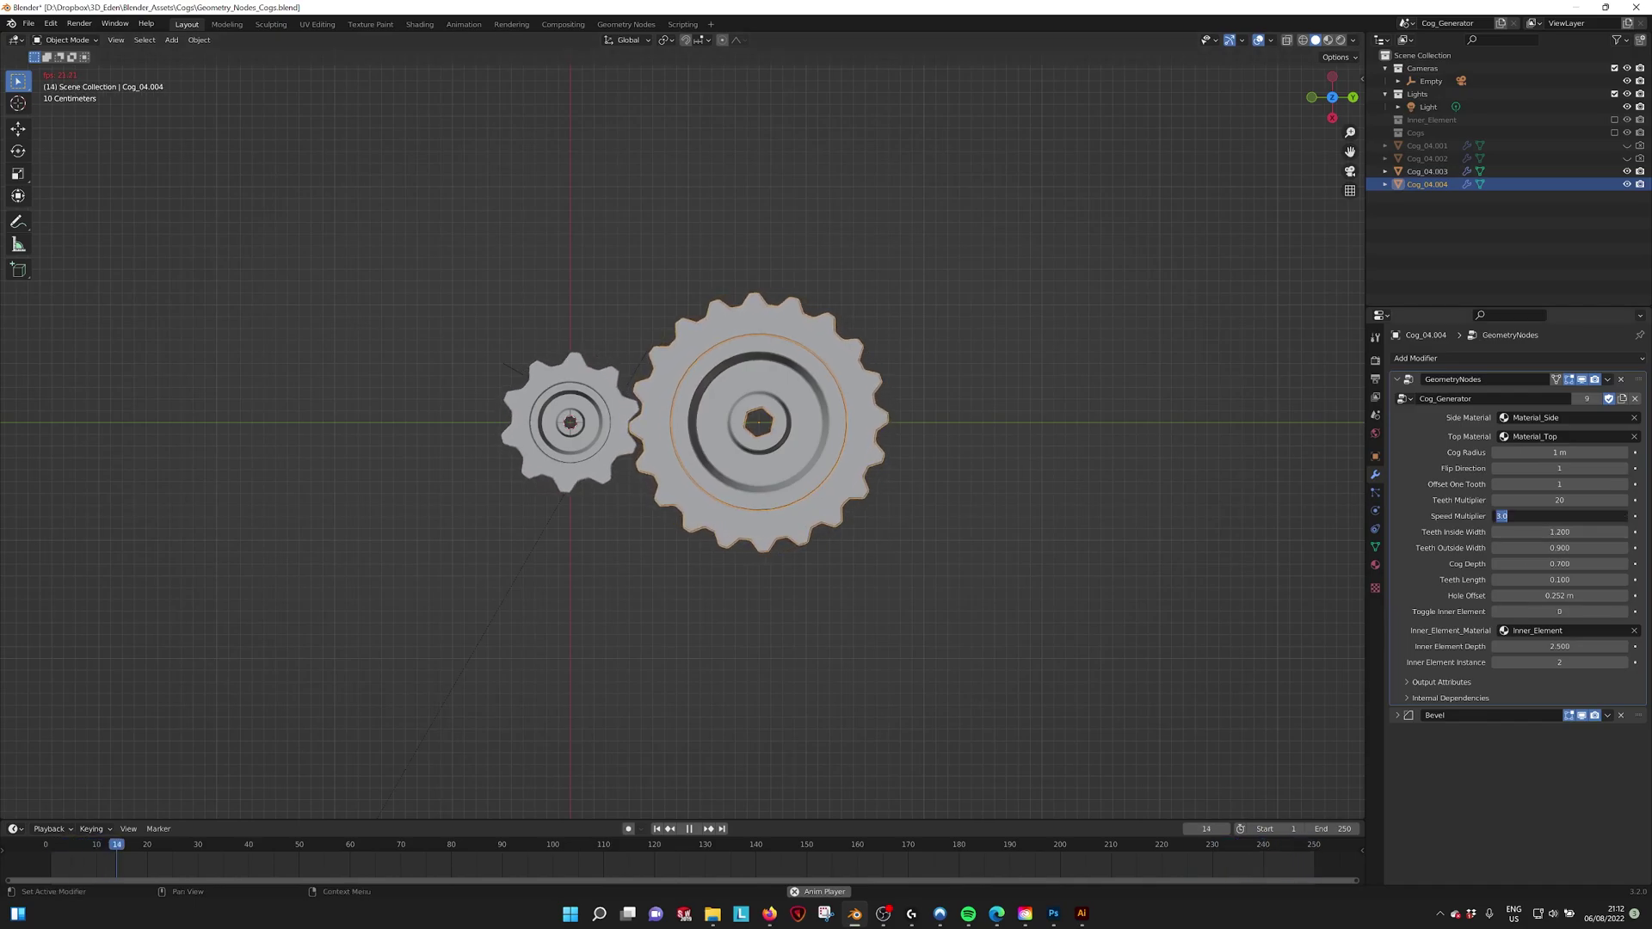
text(10)
key(Return)
click(596, 438)
text(10)
key(Return)
Step: Try a different Teeth Inside Width on the larger cog, and set its Cog Depth to 0.370
click(823, 462)
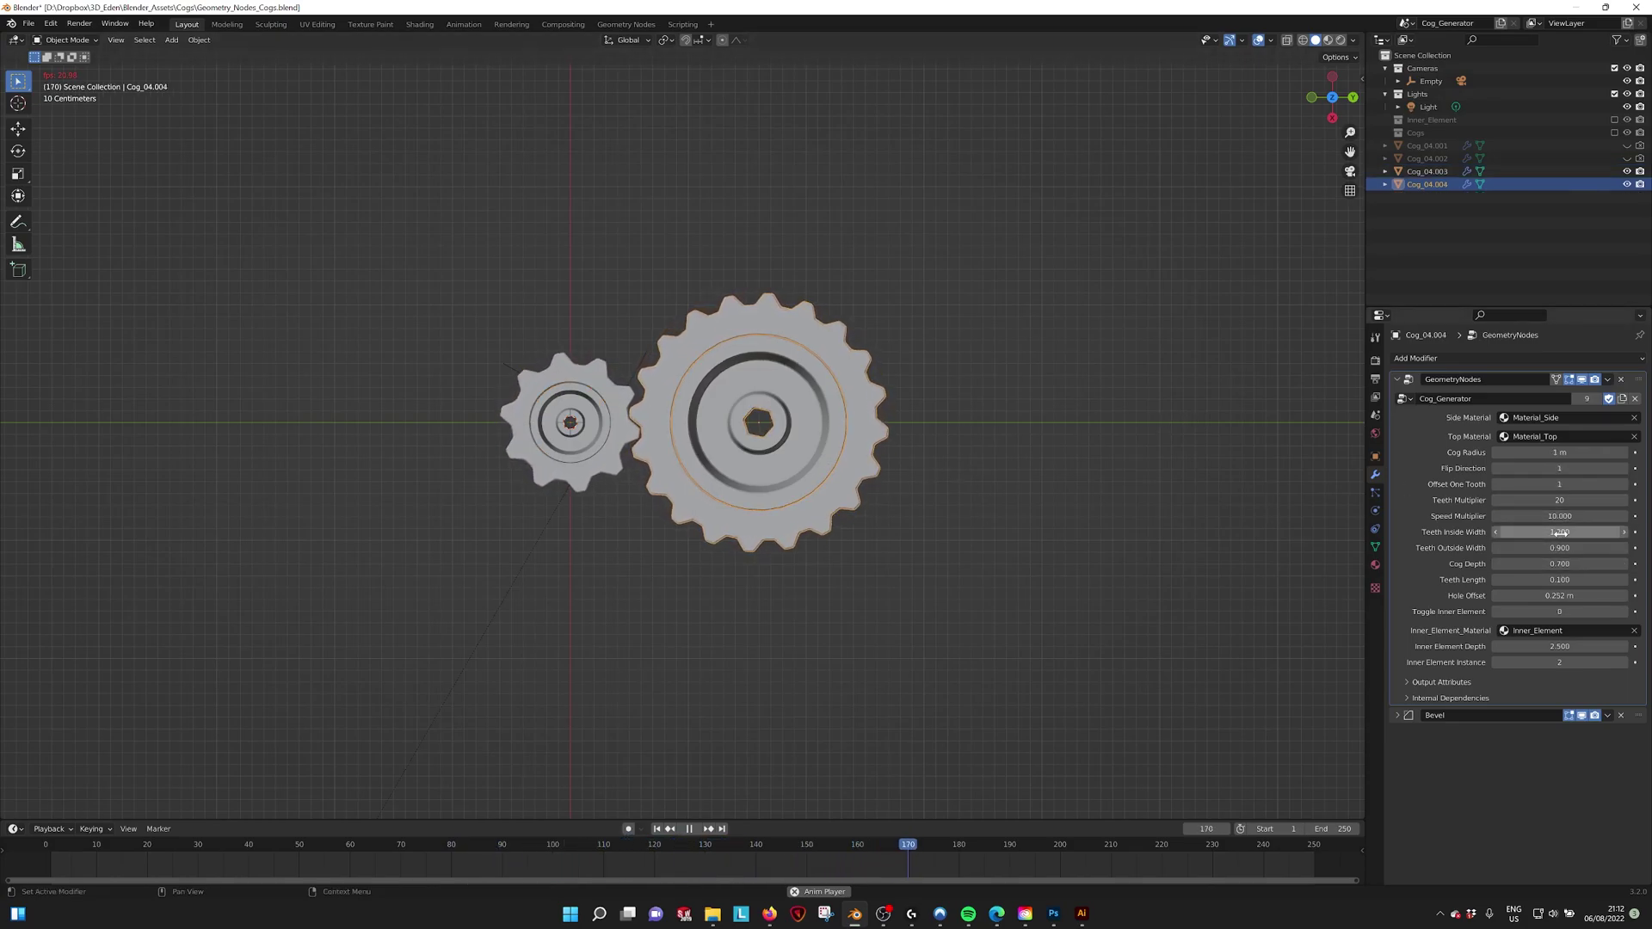
drag(1559, 532, 1523, 531)
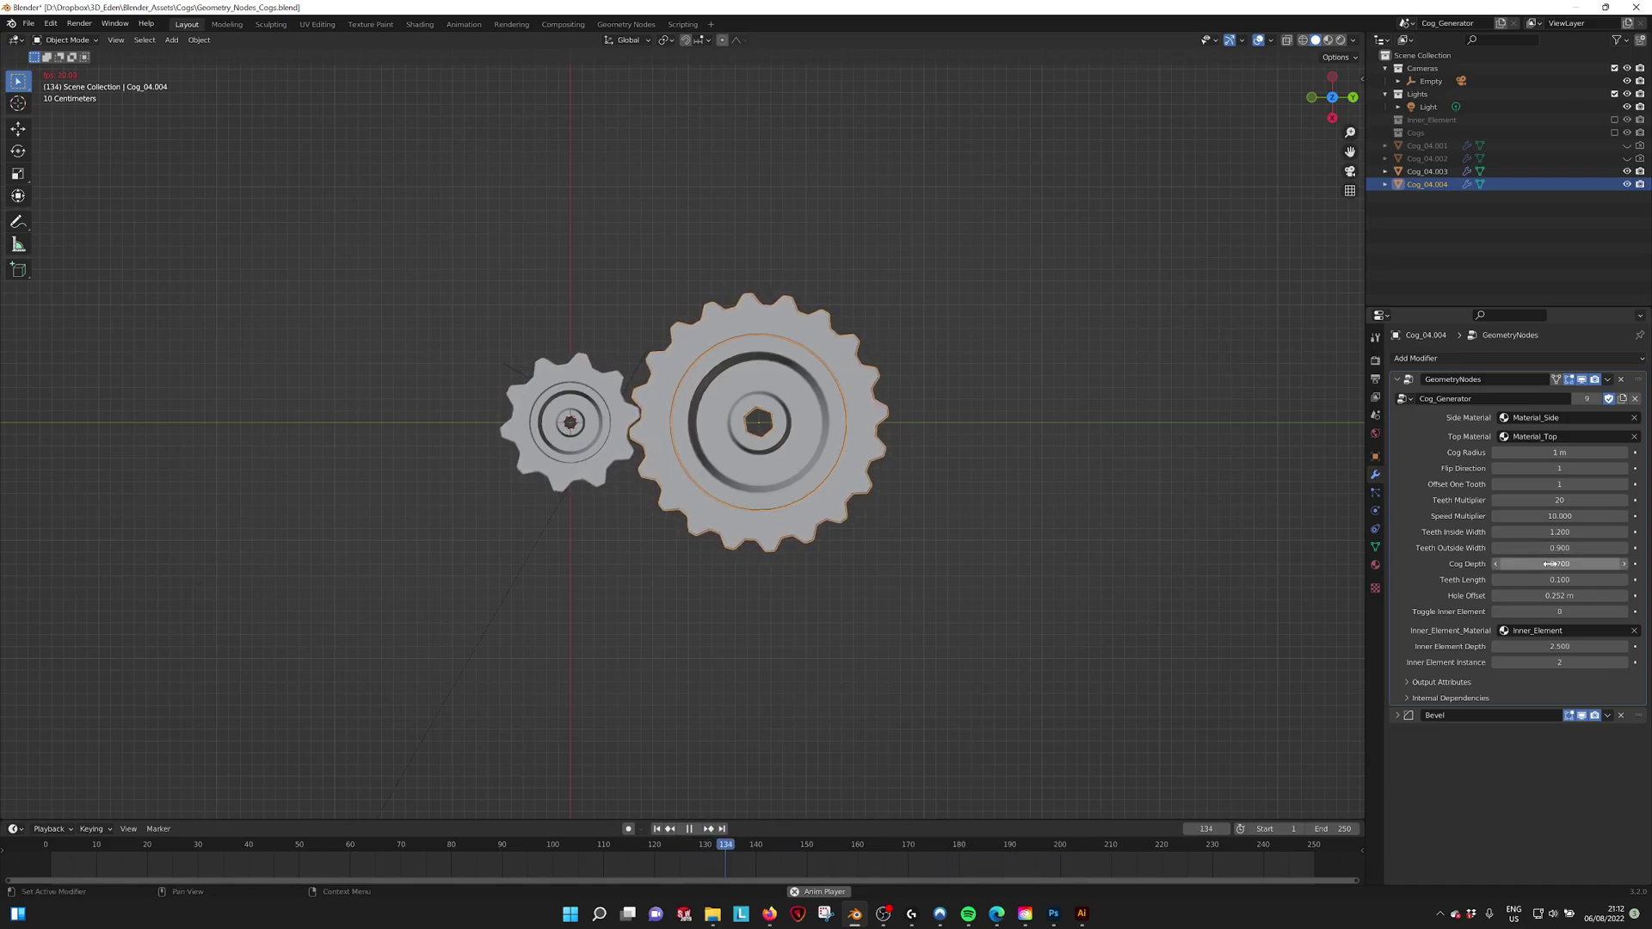
middle_drag(806, 510, 844, 379)
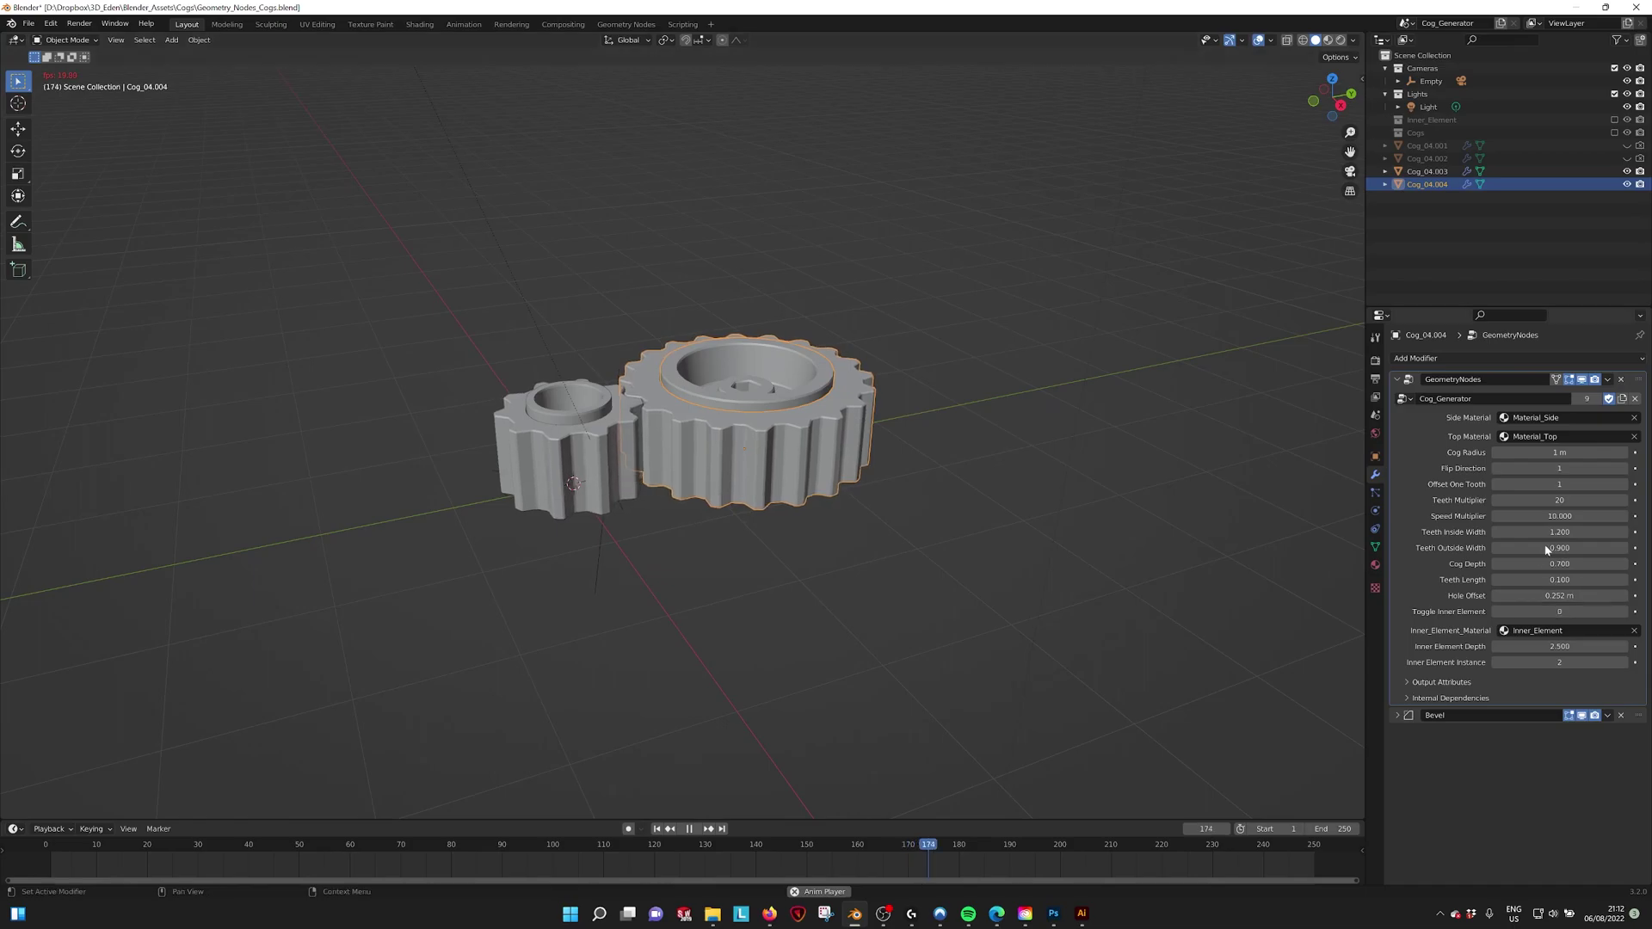
drag(1567, 563, 1506, 564)
middle_drag(936, 484, 924, 494)
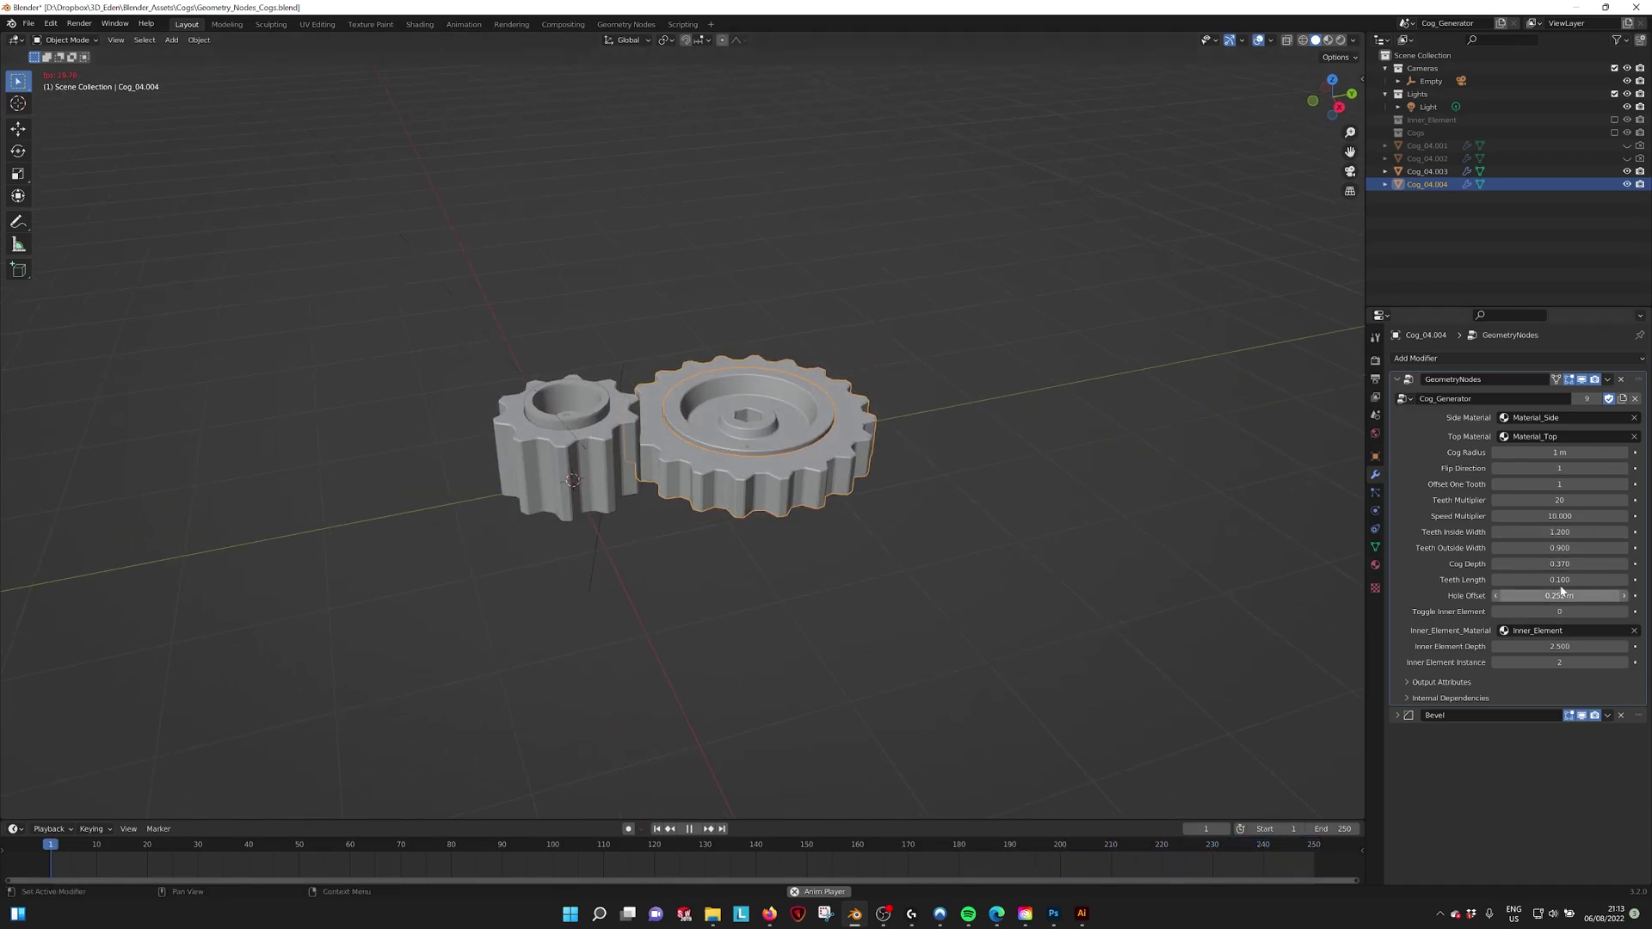
Step: From the top view, try a different Teeth Length on the larger cog, undo it, and set the Hole Offset to 0.202 m
key(x)
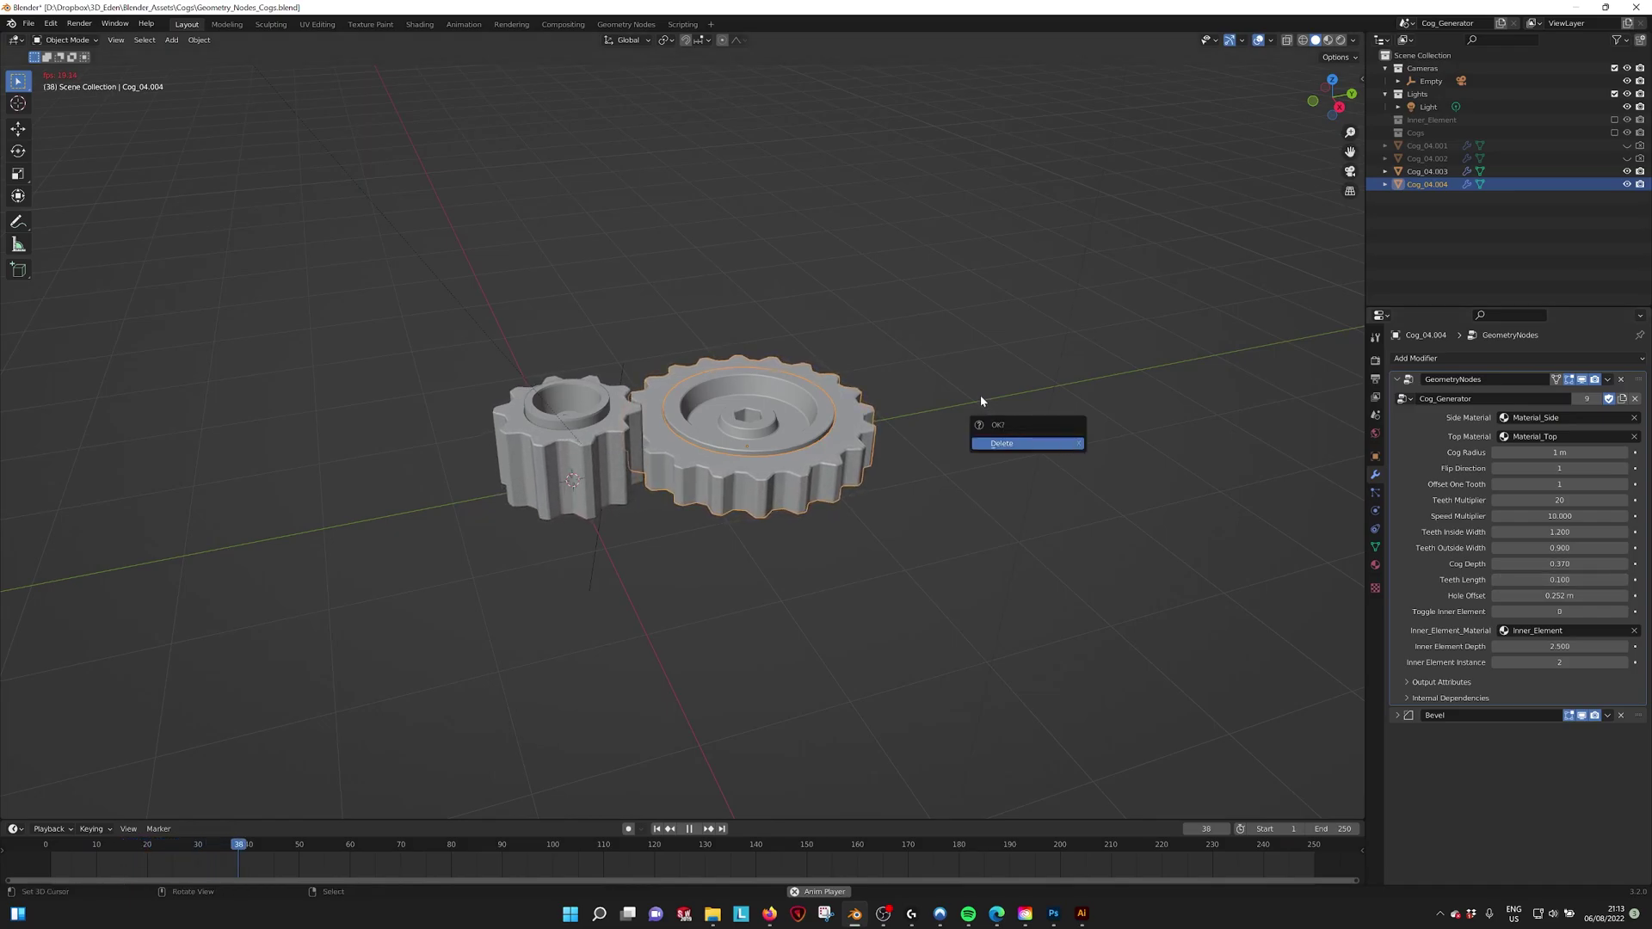
key(KP_1)
key(KP_7)
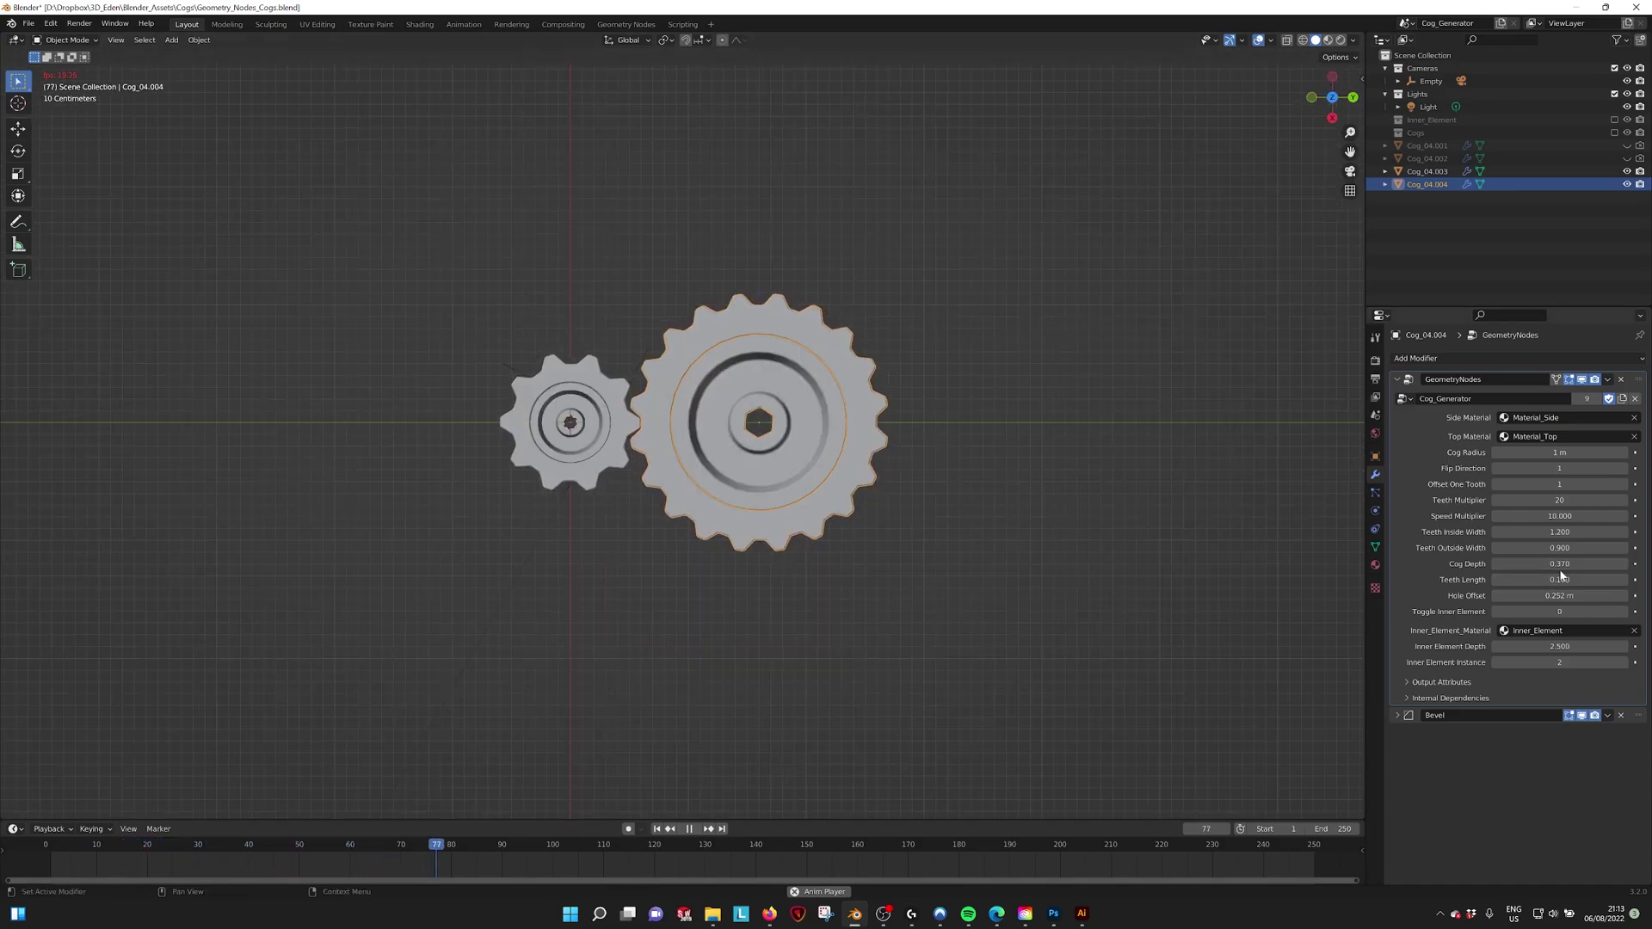
mouse_move(1559, 579)
mouse_down()
mouse_move(1609, 579)
mouse_move(1565, 579)
mouse_move(1581, 579)
mouse_up()
key(ctrl+z)
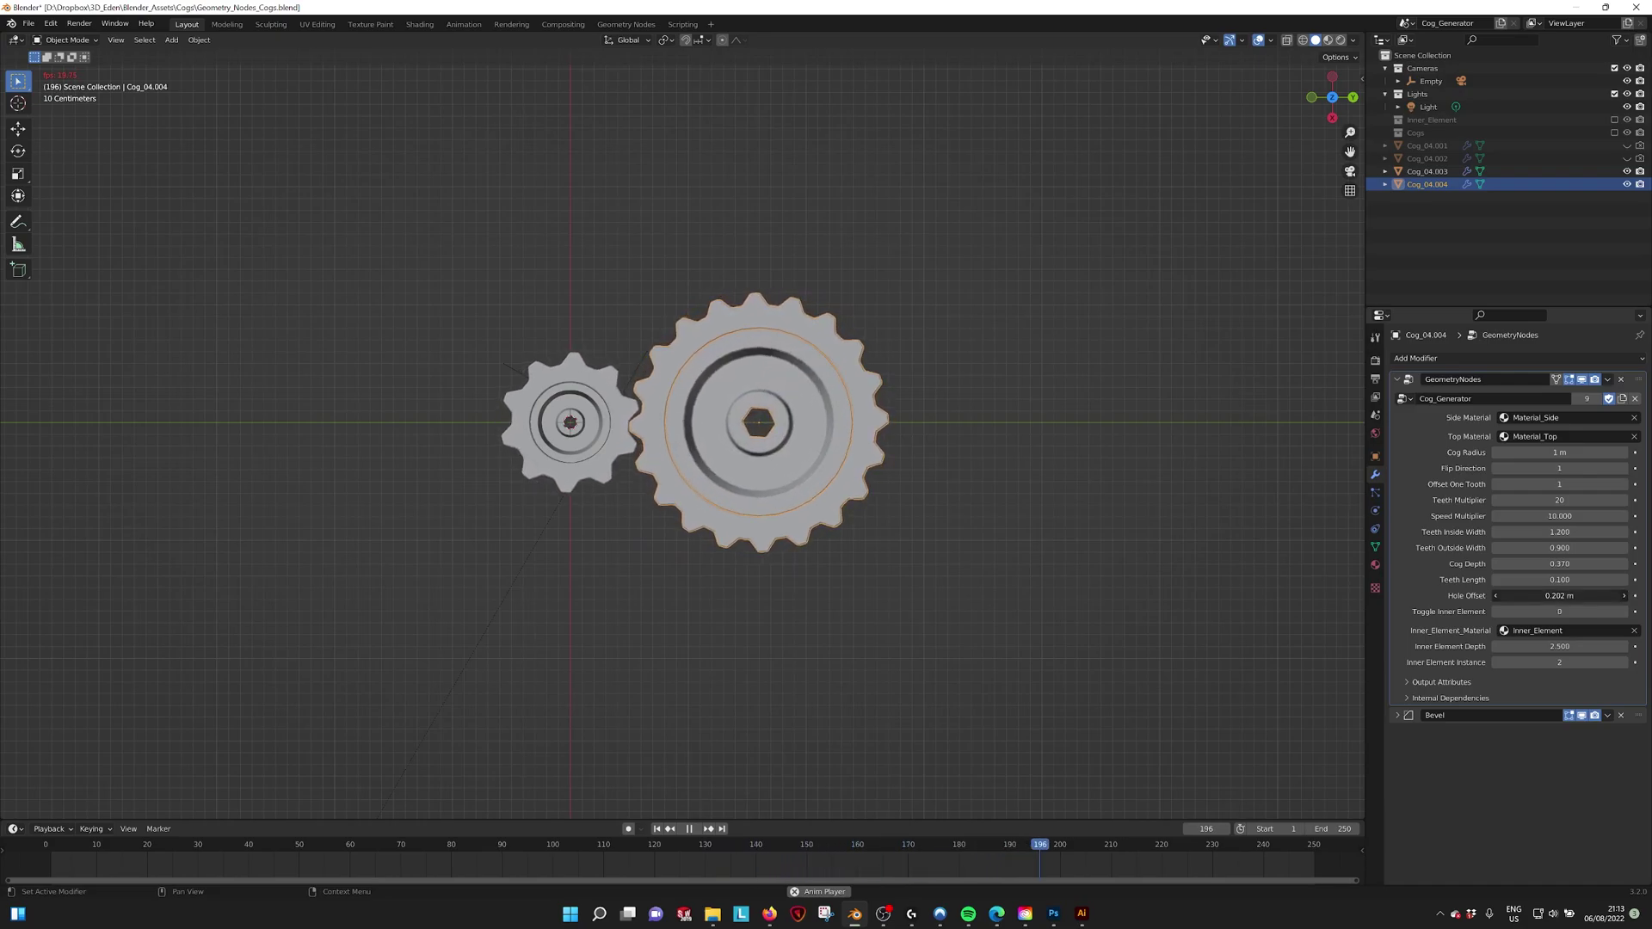
Step: Set Toggle Inner Element to 1 on the larger cog to view it without its centre, and return it to 0
middle_drag(993, 594, 989, 528)
click(1625, 612)
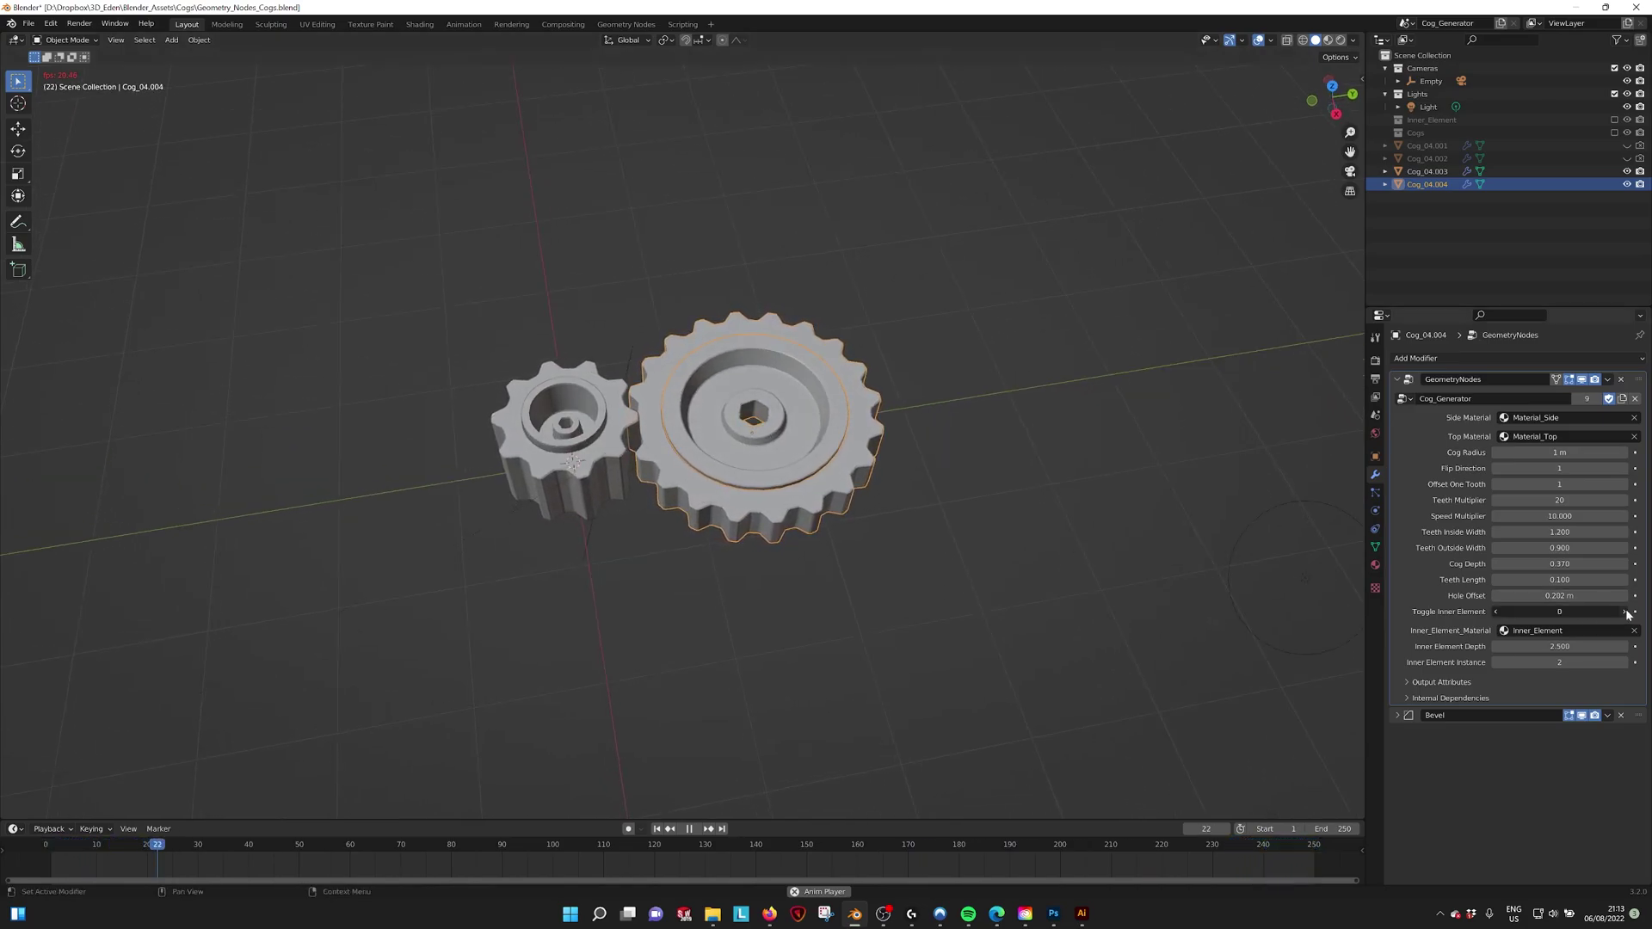
middle_drag(689, 368, 674, 395)
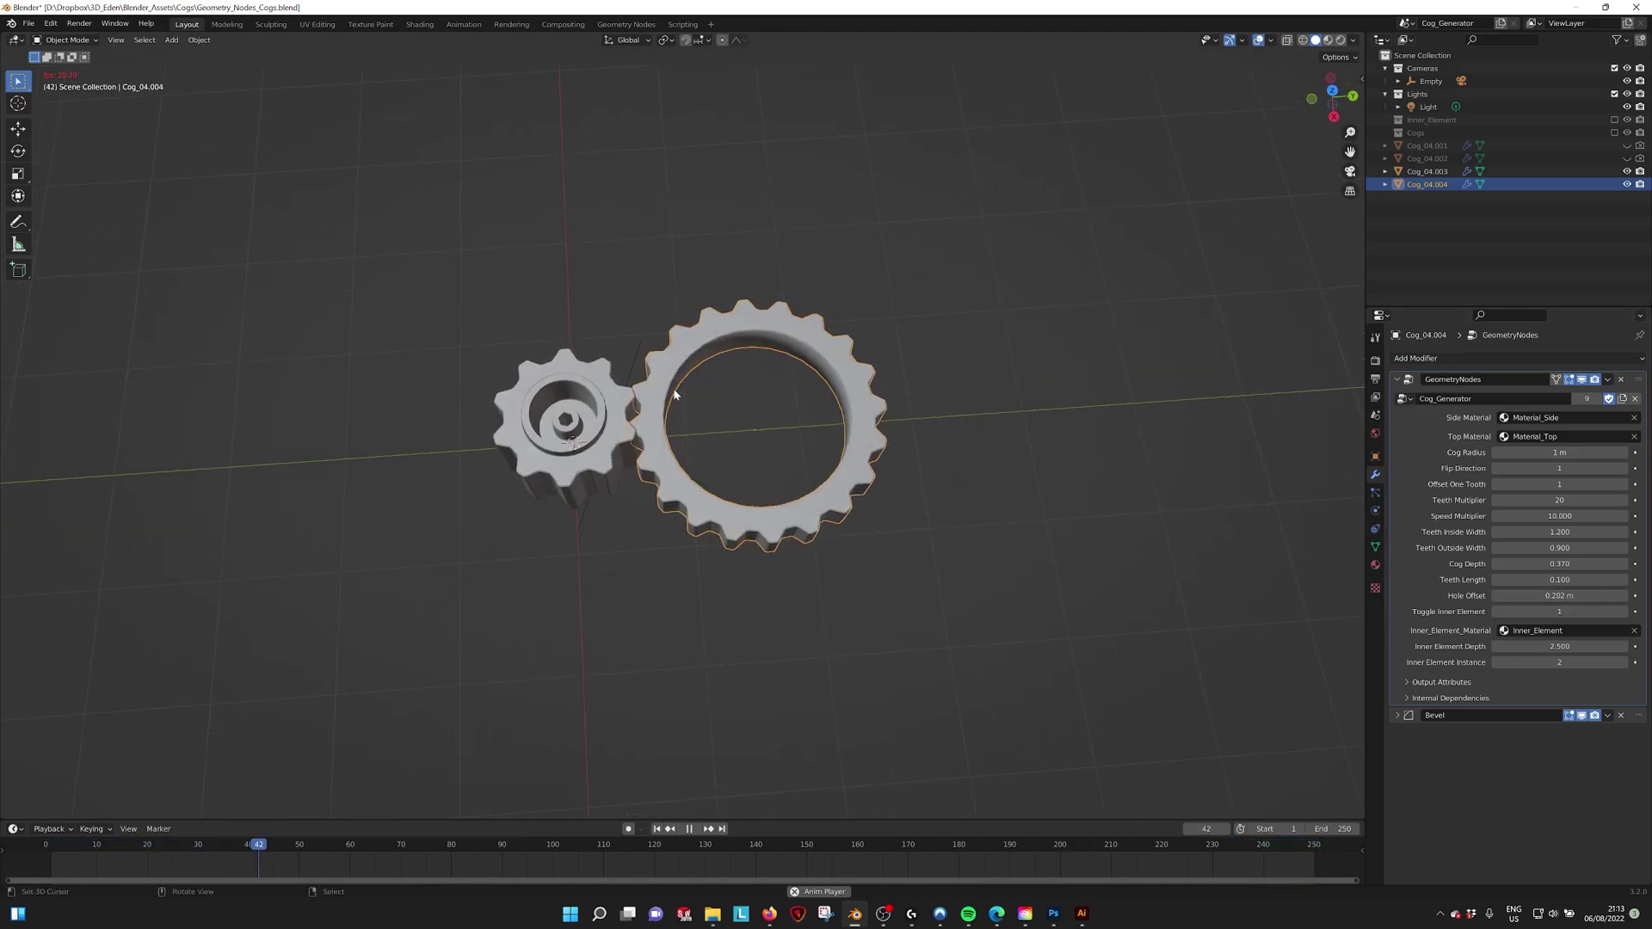
click(1497, 613)
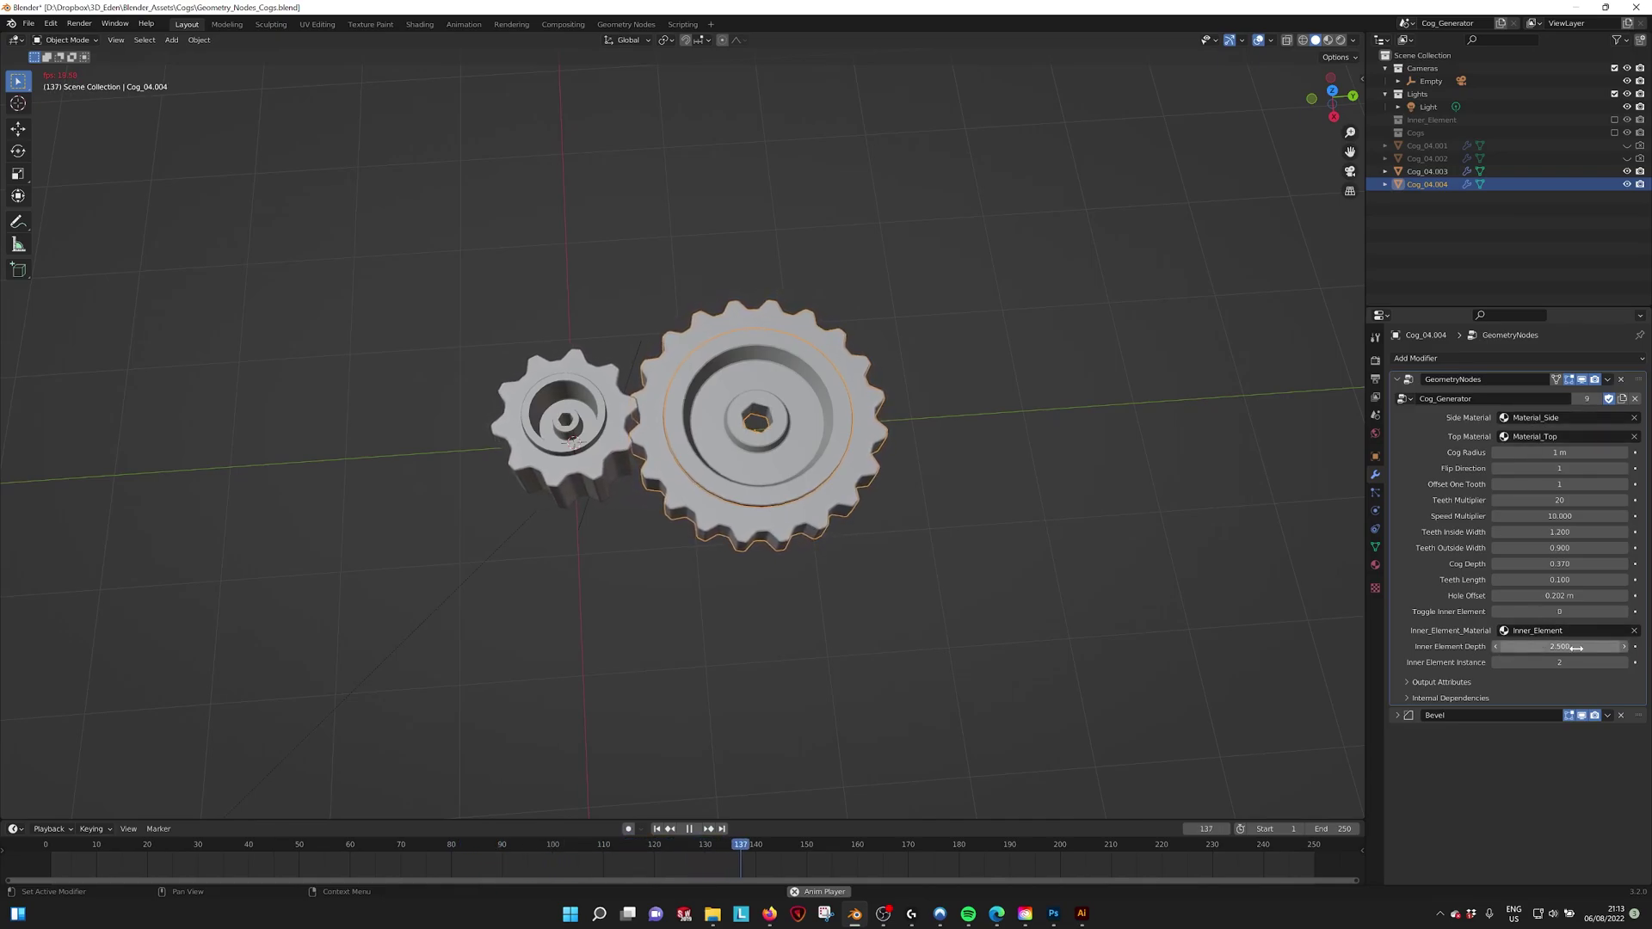
Step: Set the larger cog's Inner Element Depth to 0.608
drag(1558, 646, 1458, 646)
mouse_move(864, 421)
middle_down()
mouse_move(914, 356)
mouse_move(884, 402)
middle_up()
scroll(1123, 574, up, 1)
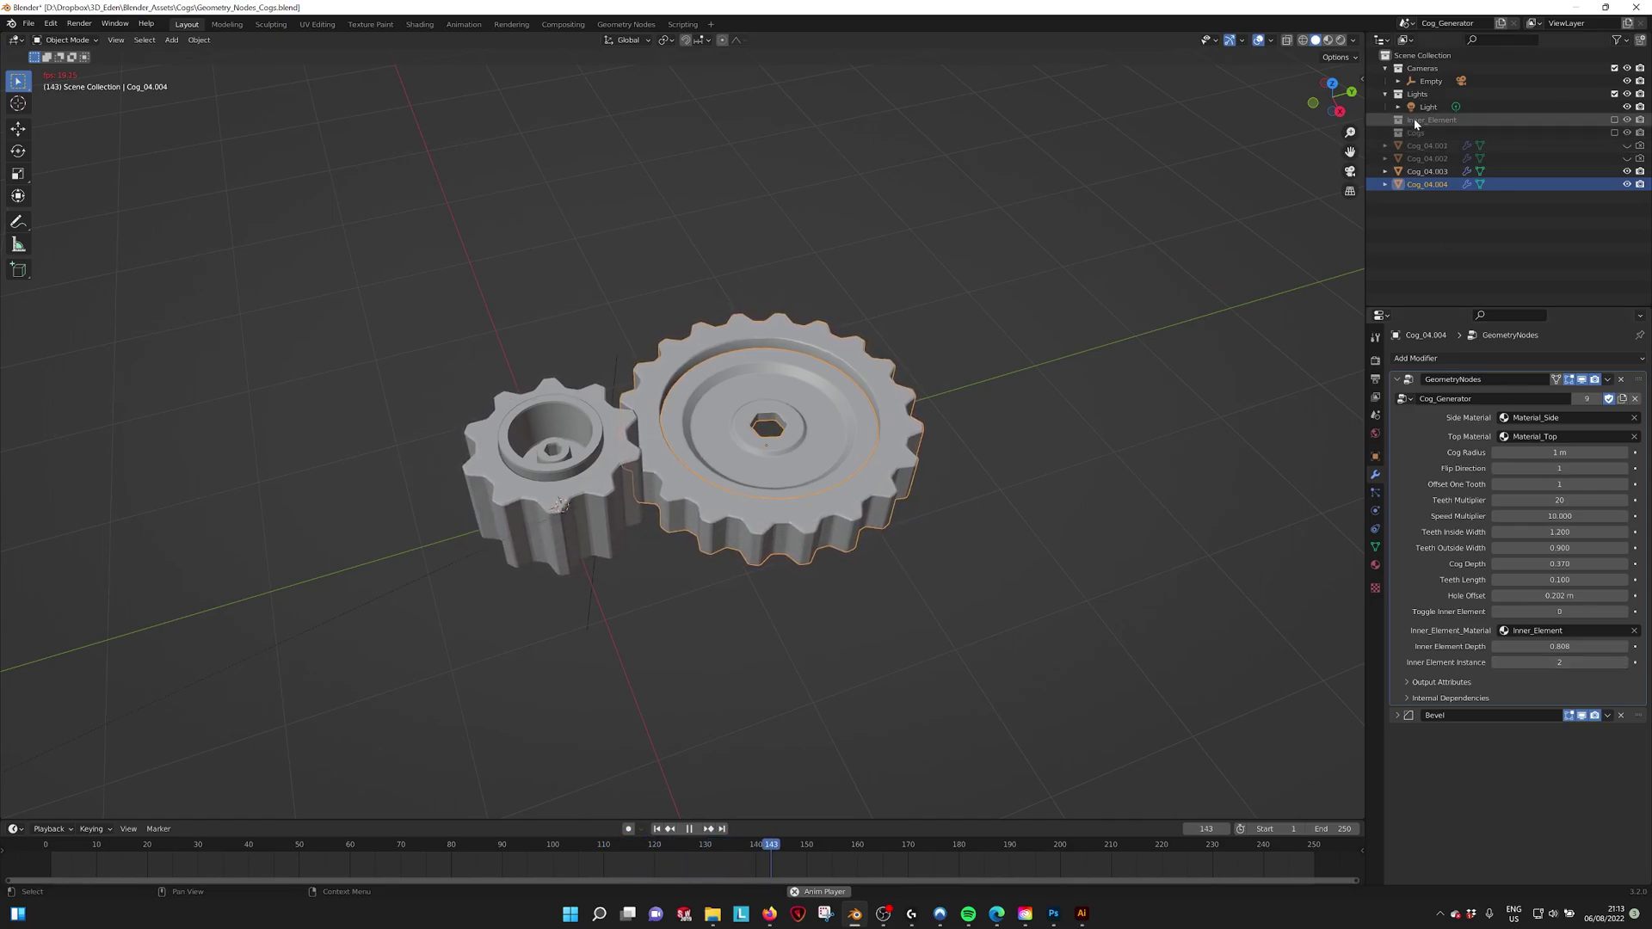
Step: Briefly enable the Inner_Element collection to view its available parts, and set the larger cog's Inner Element Instance to 6
click(1613, 119)
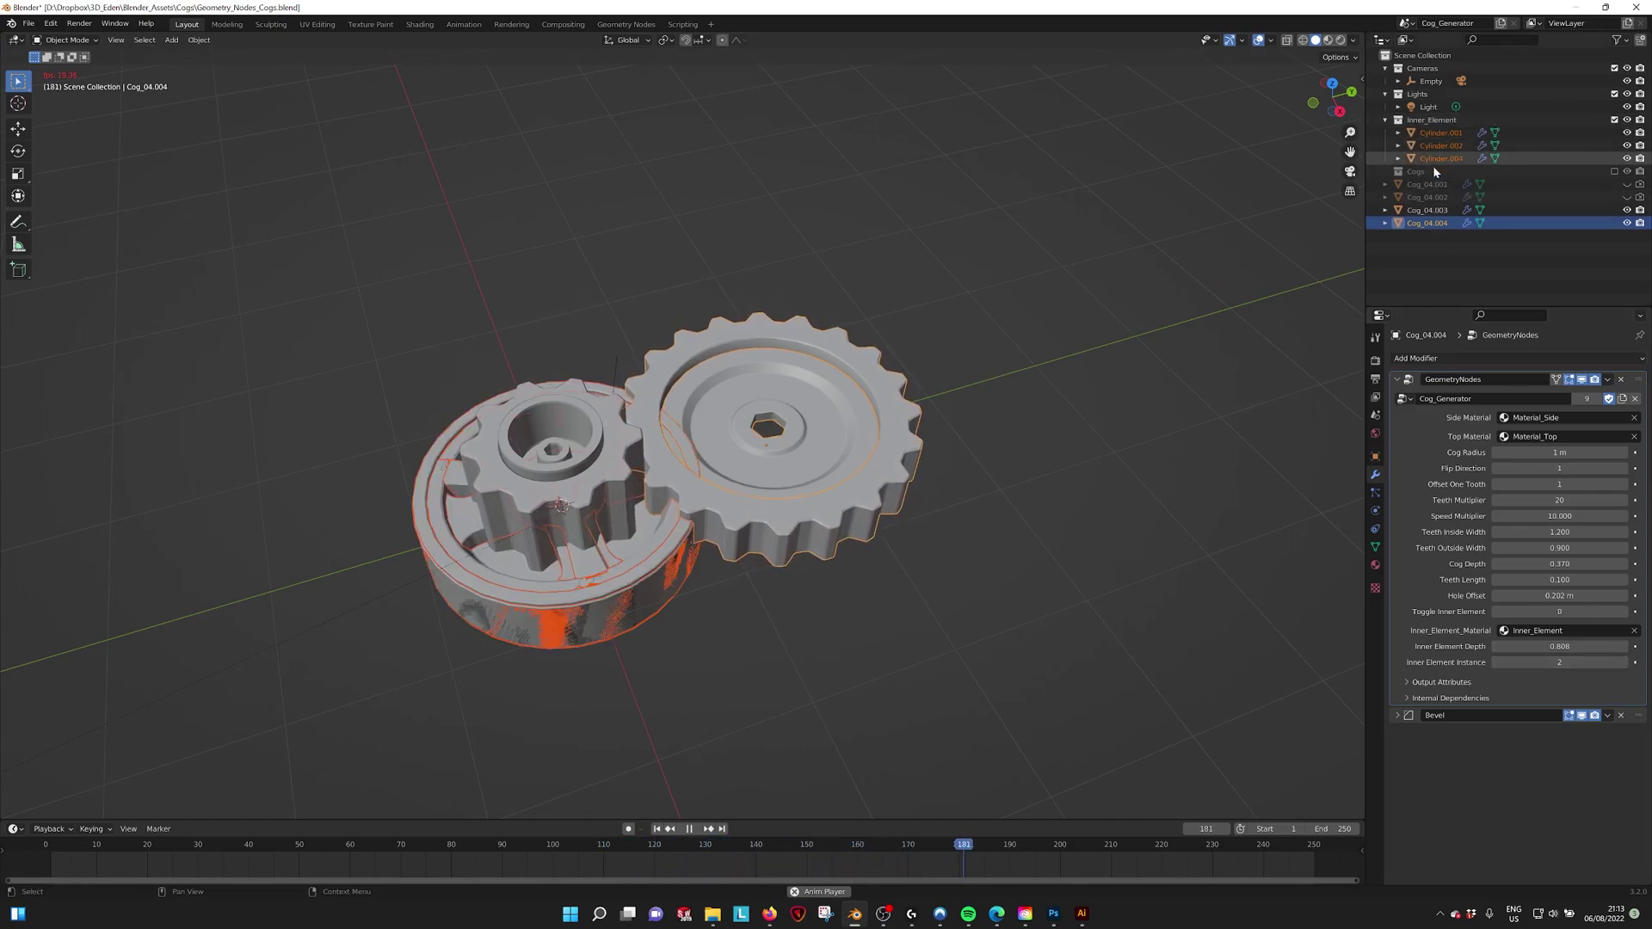
click(1613, 121)
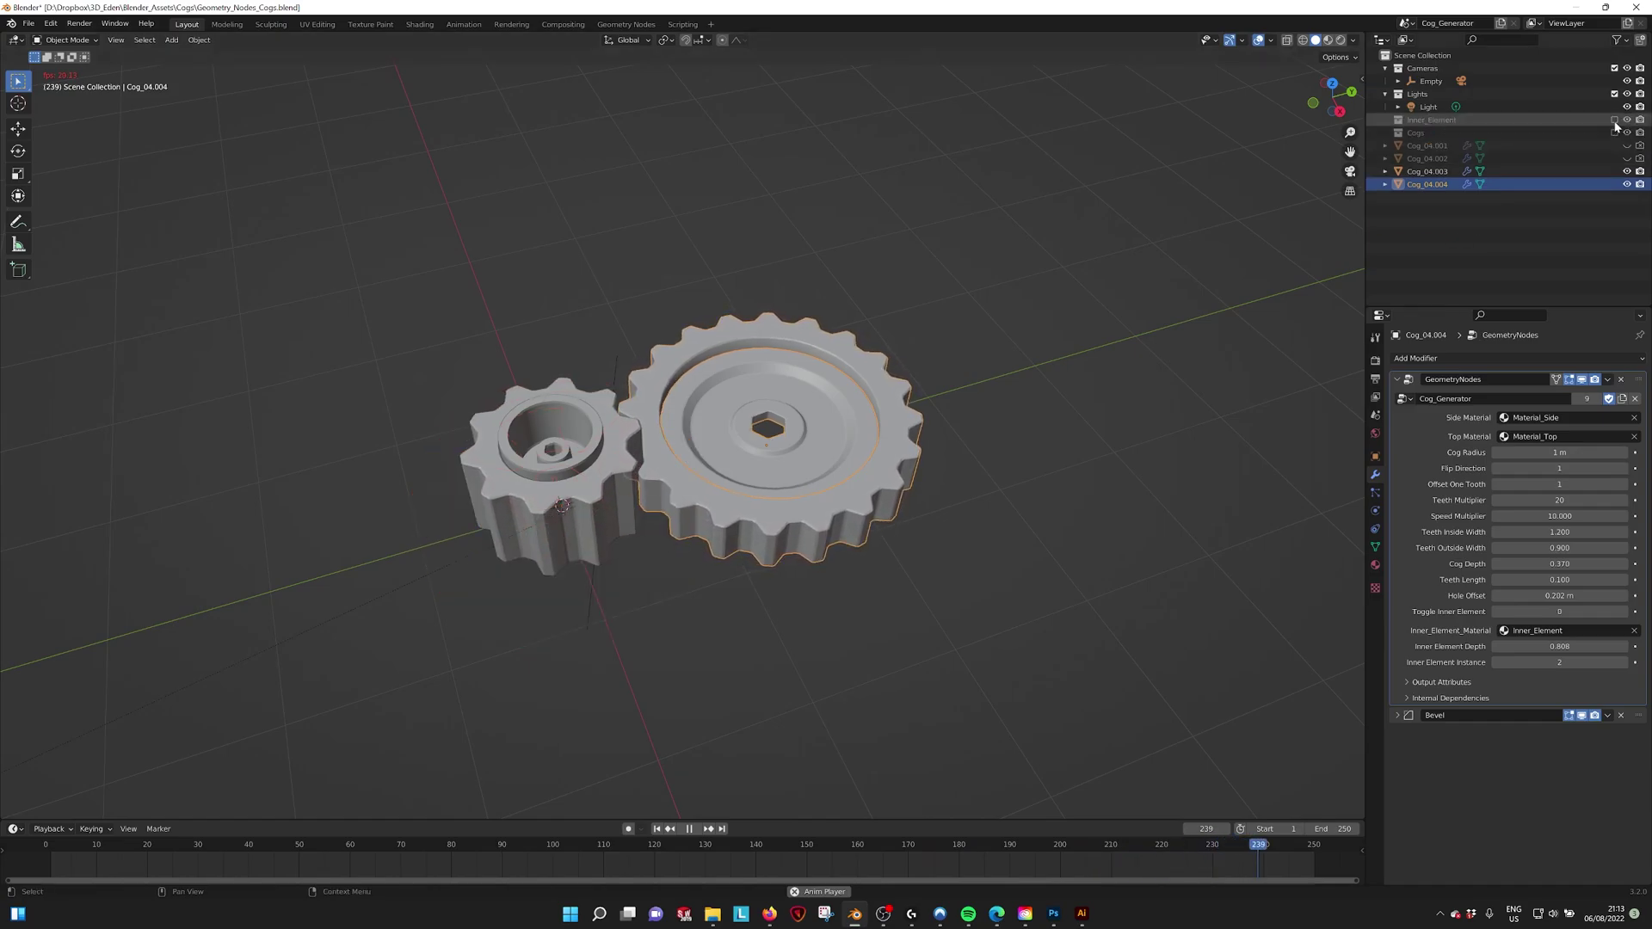
click(1624, 663)
click(1624, 662)
click(1624, 662)
click(1624, 663)
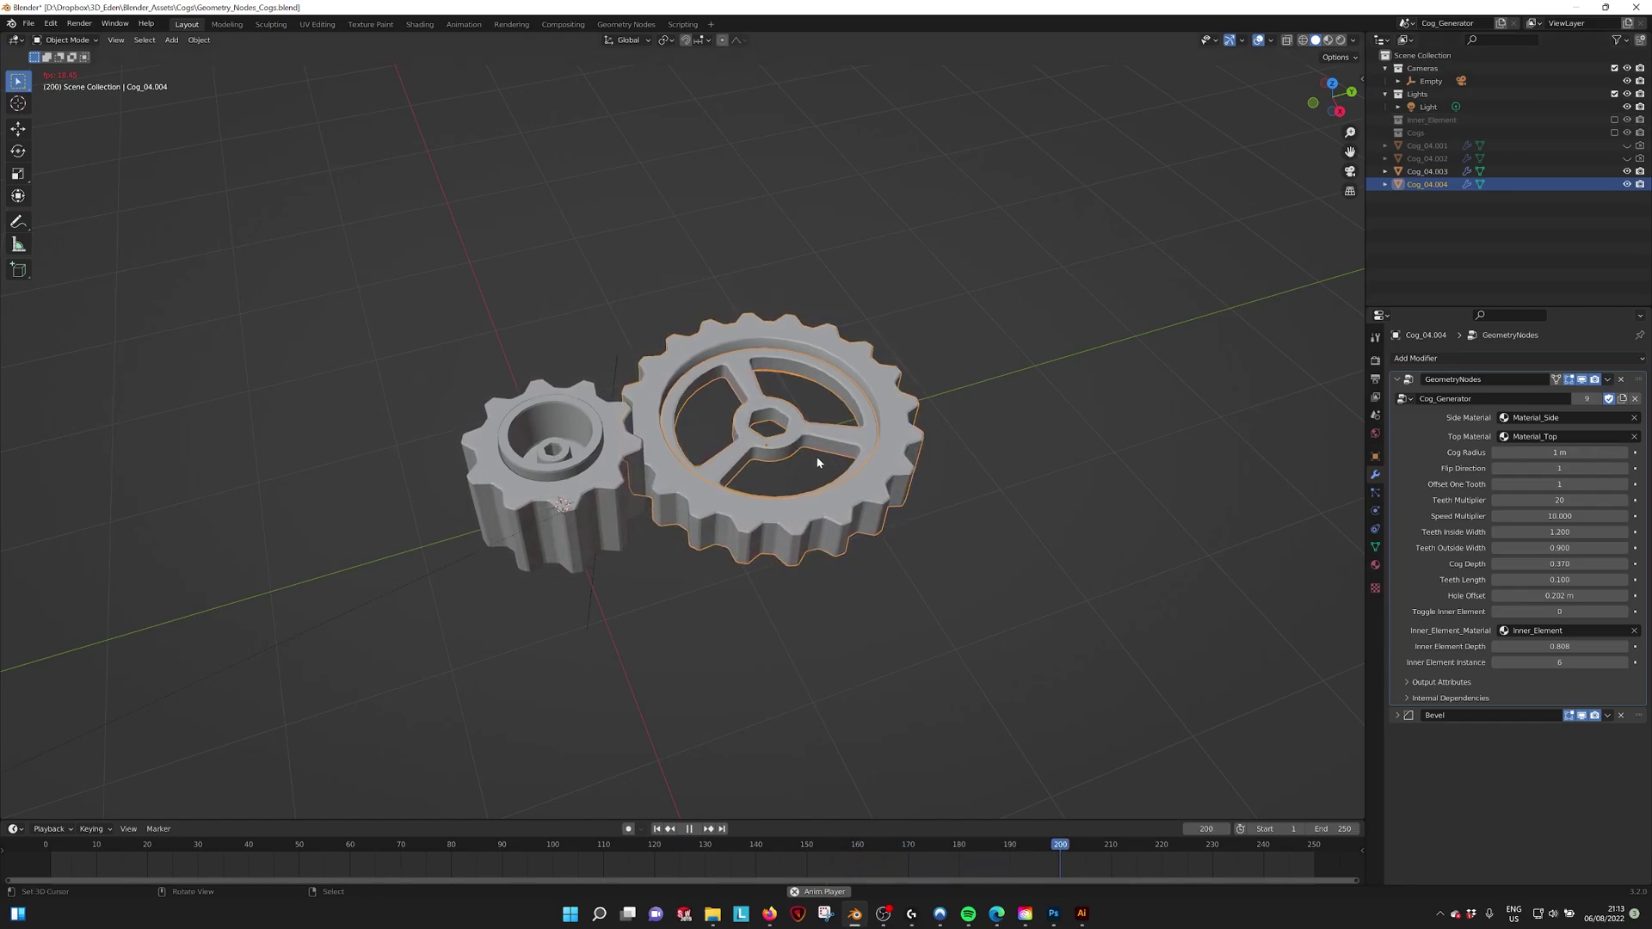
mouse_move(903, 460)
alt+middle_down()
mouse_move(969, 444)
mouse_move(886, 469)
mouse_move(892, 436)
alt+middle_up()
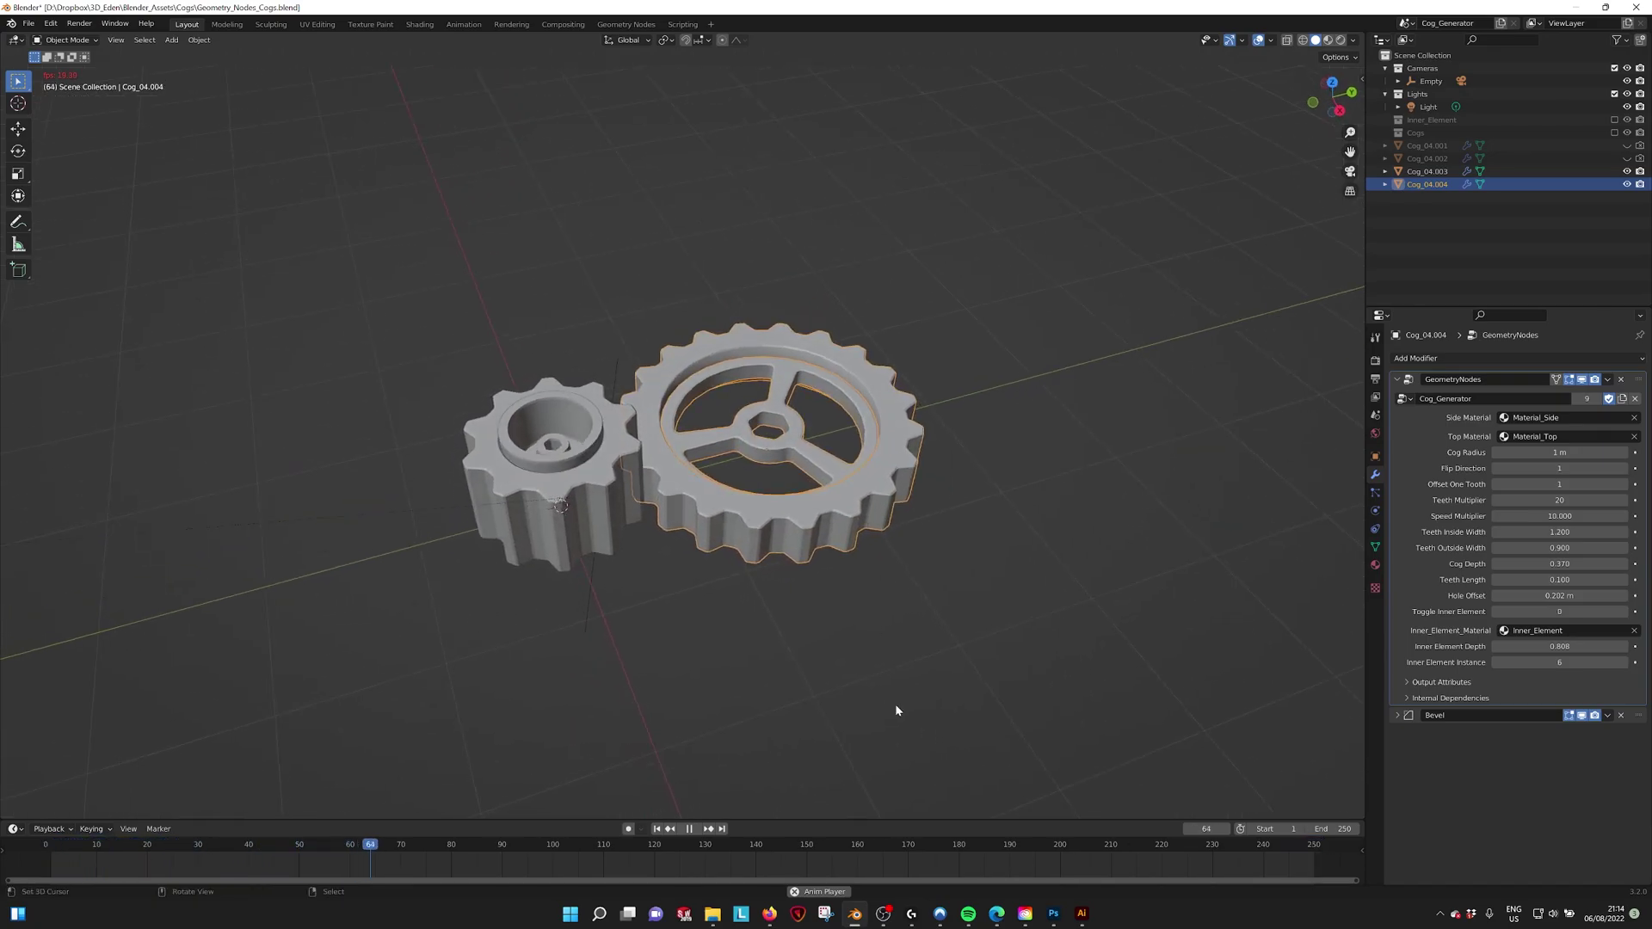